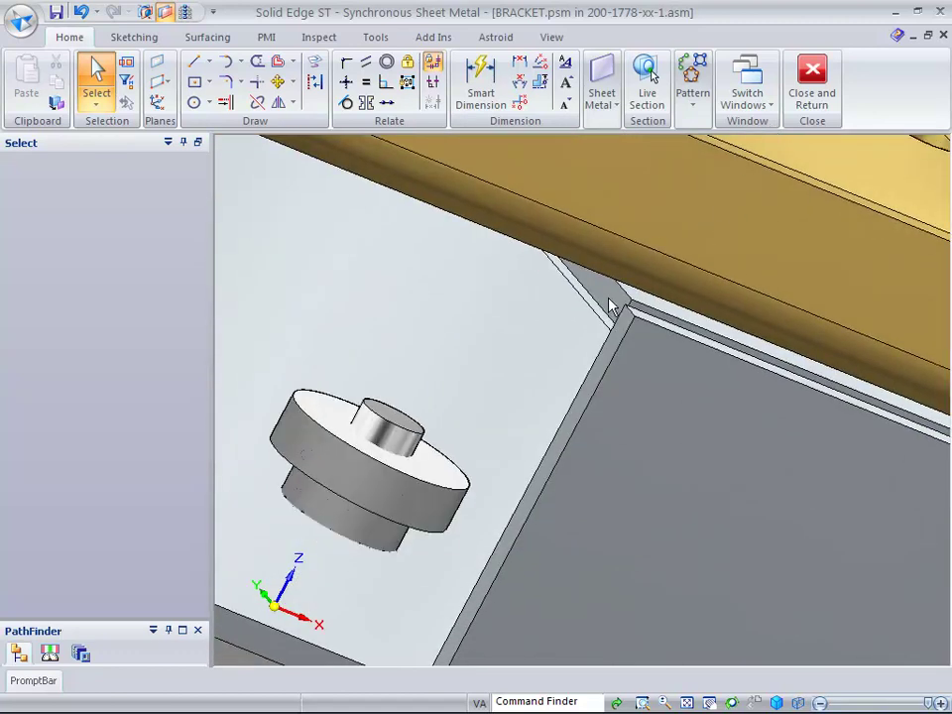
# Move the first flange face 0.63 mm along the steering wheel's primary axis.
pyautogui.click(612, 307)
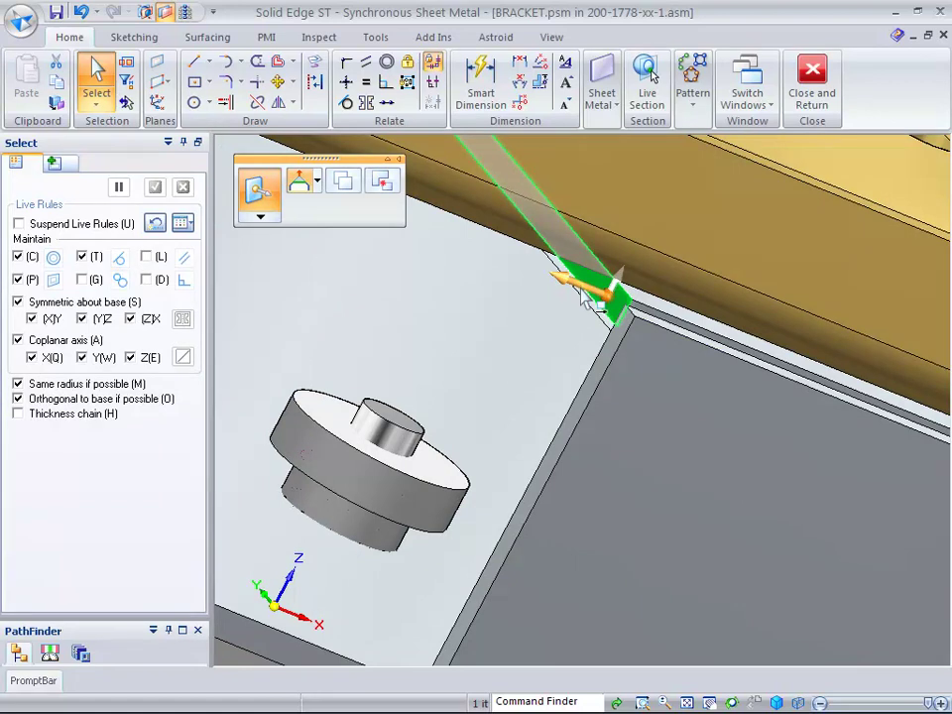
pyautogui.click(584, 297)
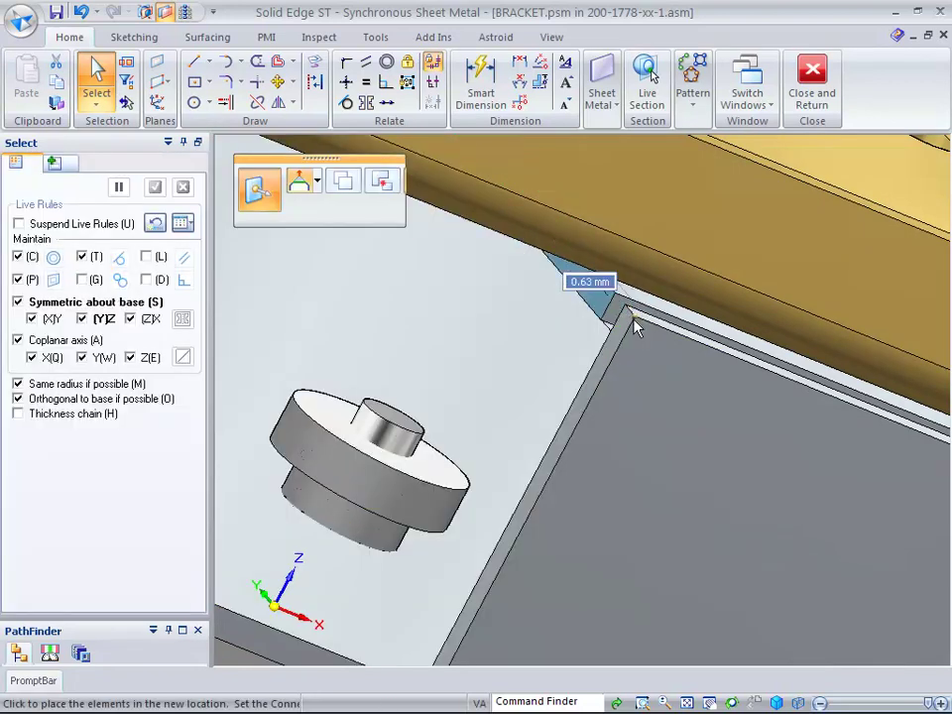
pyautogui.click(632, 333)
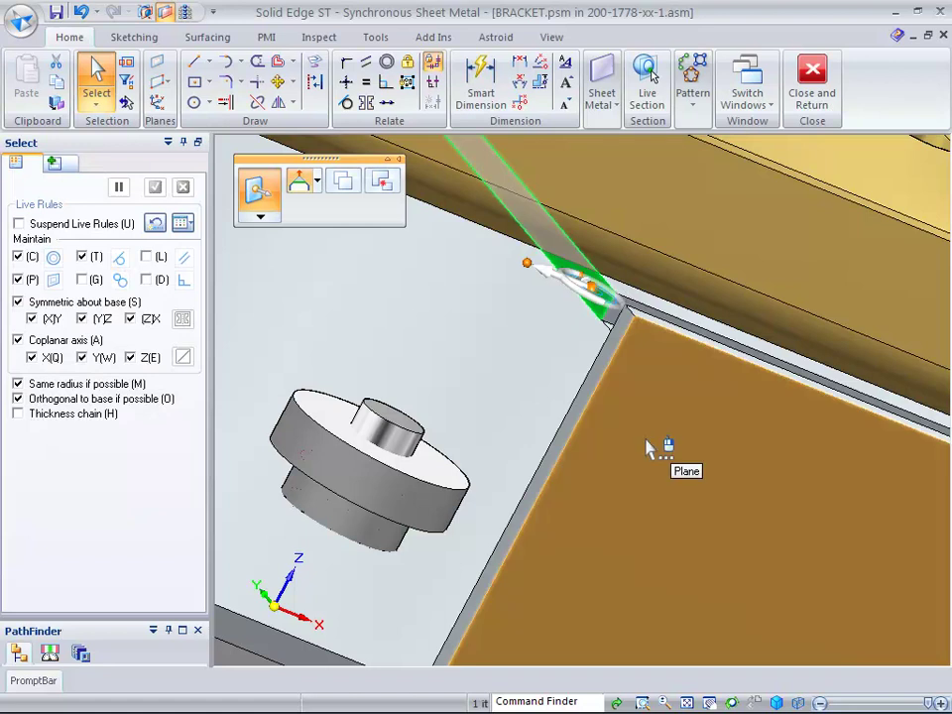
pyautogui.hotkey('ctrl', 'f')
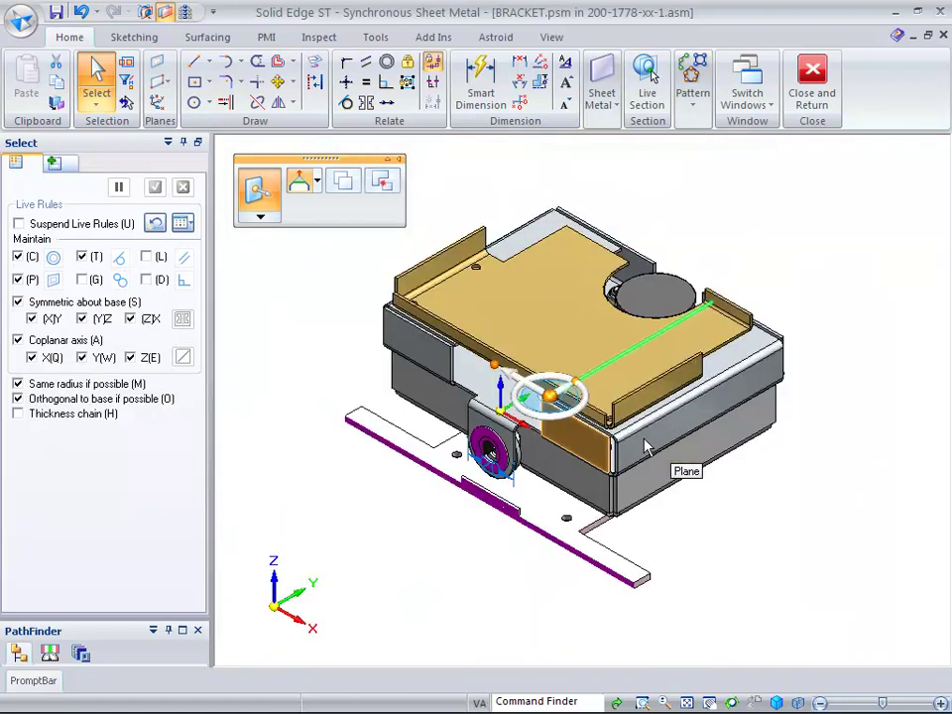
# Move a second flange face to its new position and clear the selection.
pyautogui.press('Escape')
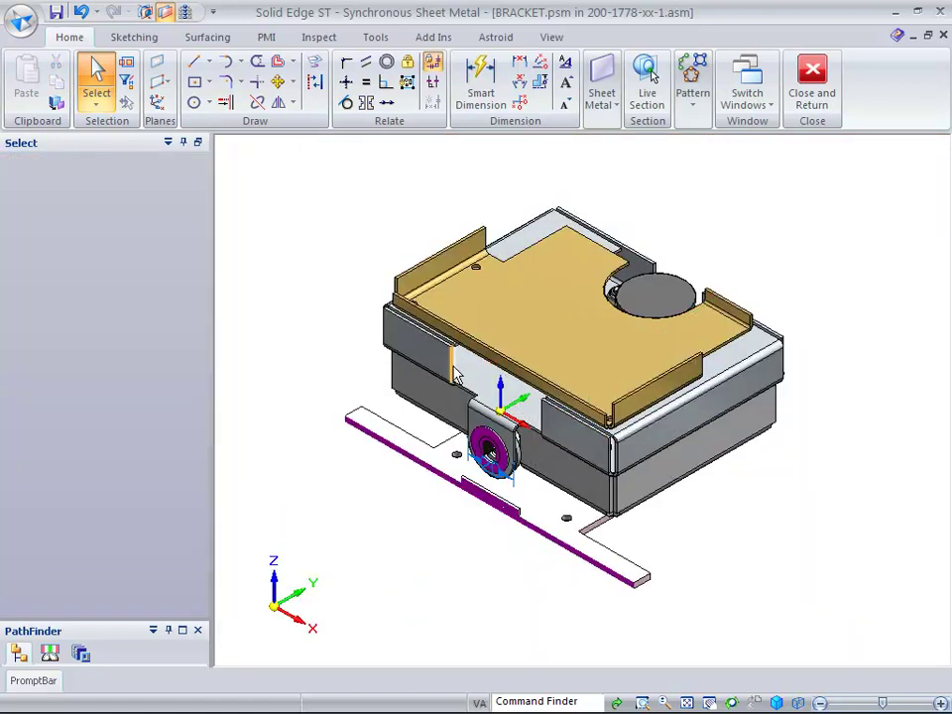
pyautogui.click(455, 370)
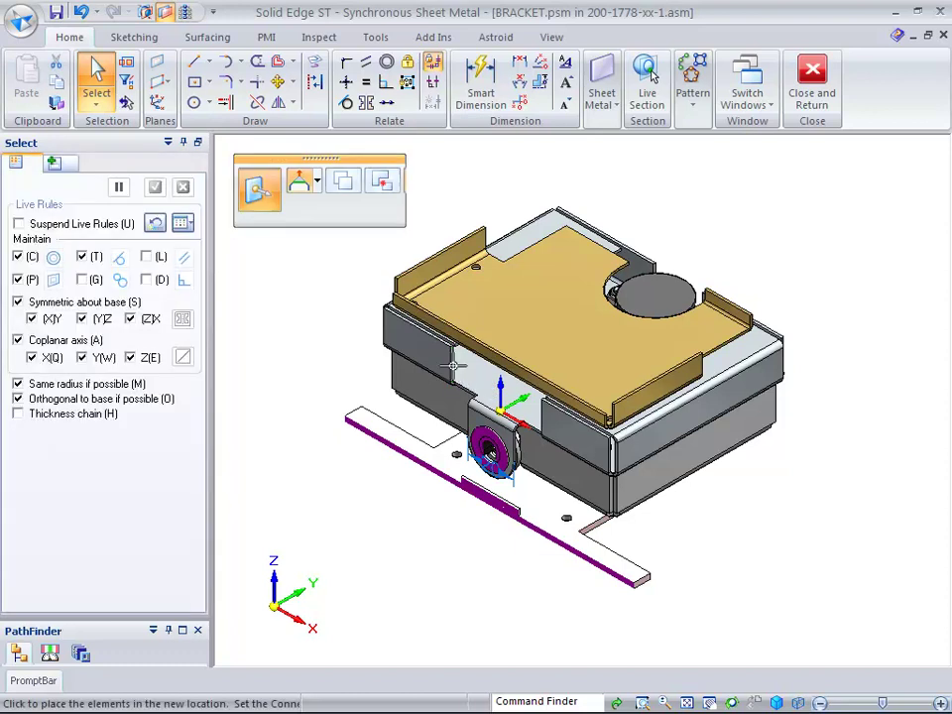
pyautogui.click(455, 367)
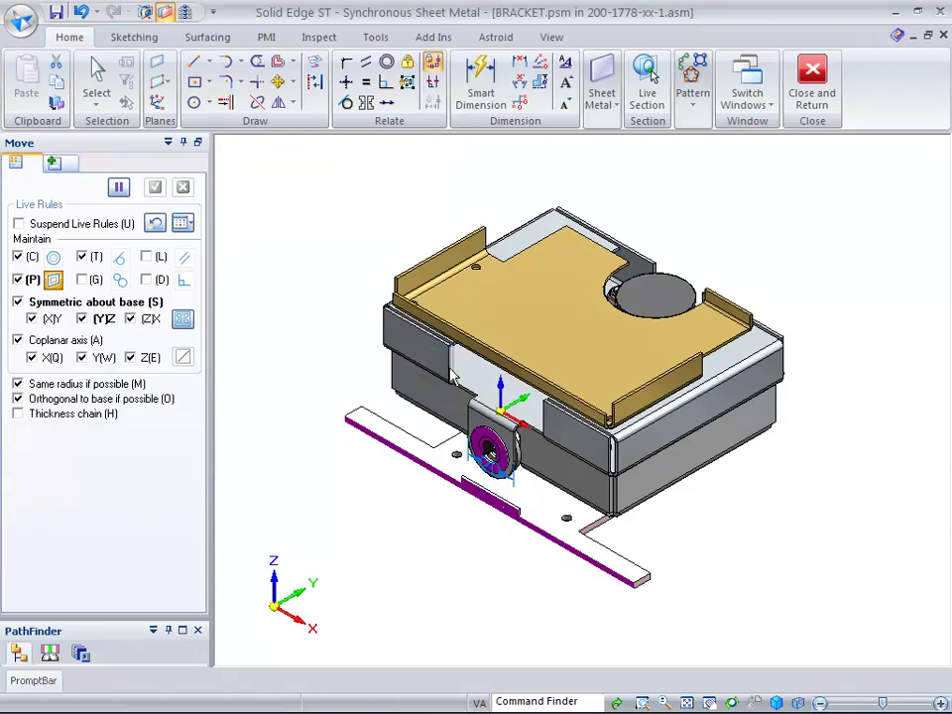
pyautogui.click(451, 367)
pyautogui.click(288, 316)
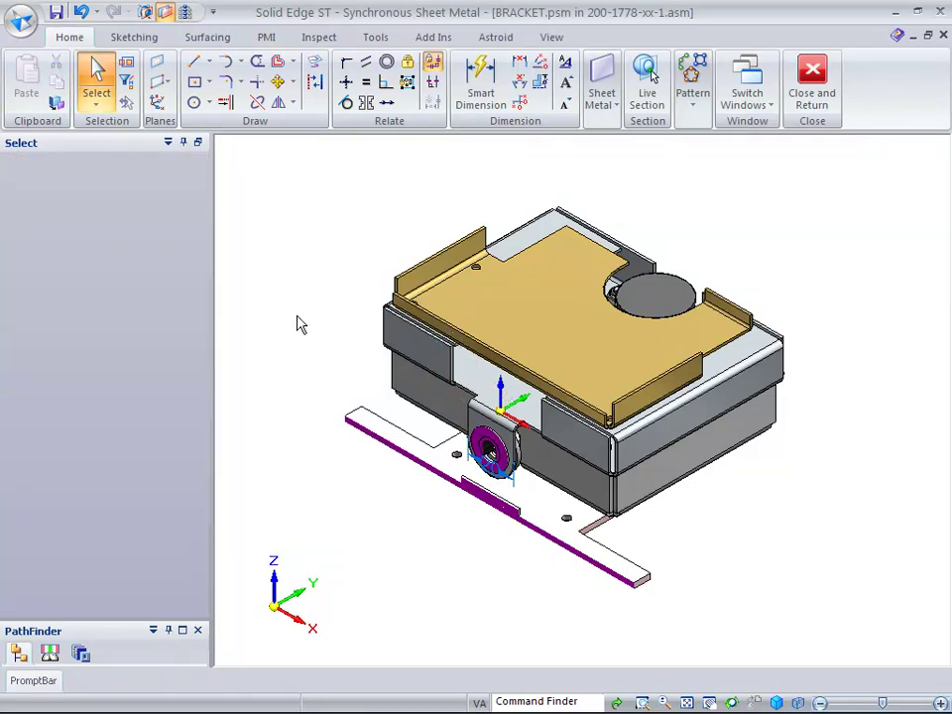
# Project the four small hole edges onto a sketch locked to the bracket's top face.
pyautogui.scroll(5, 319, 337)
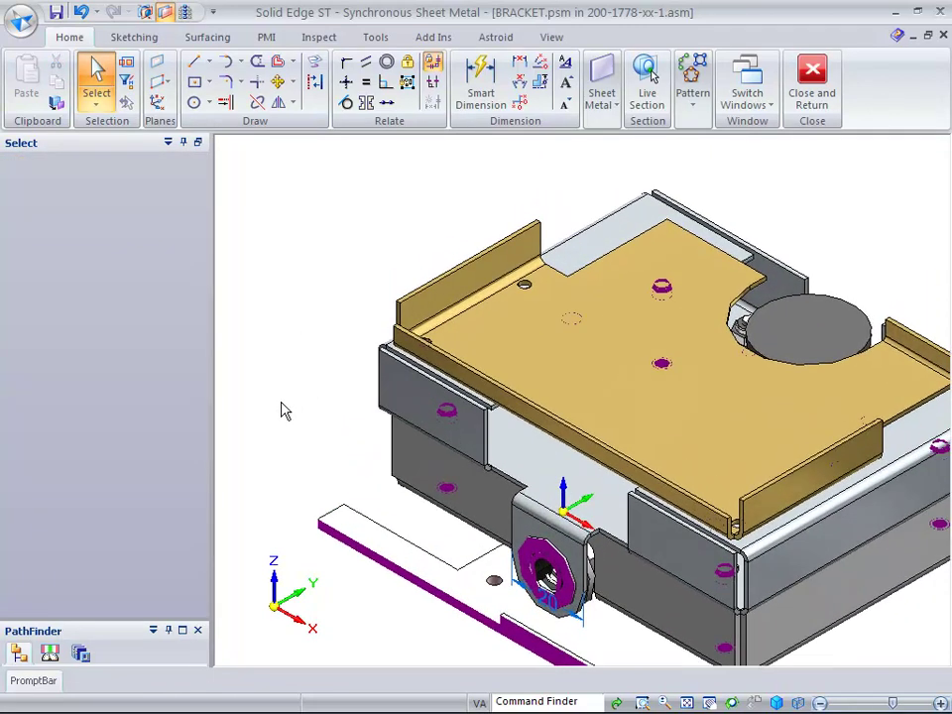
pyautogui.scroll(-5, 312, 436)
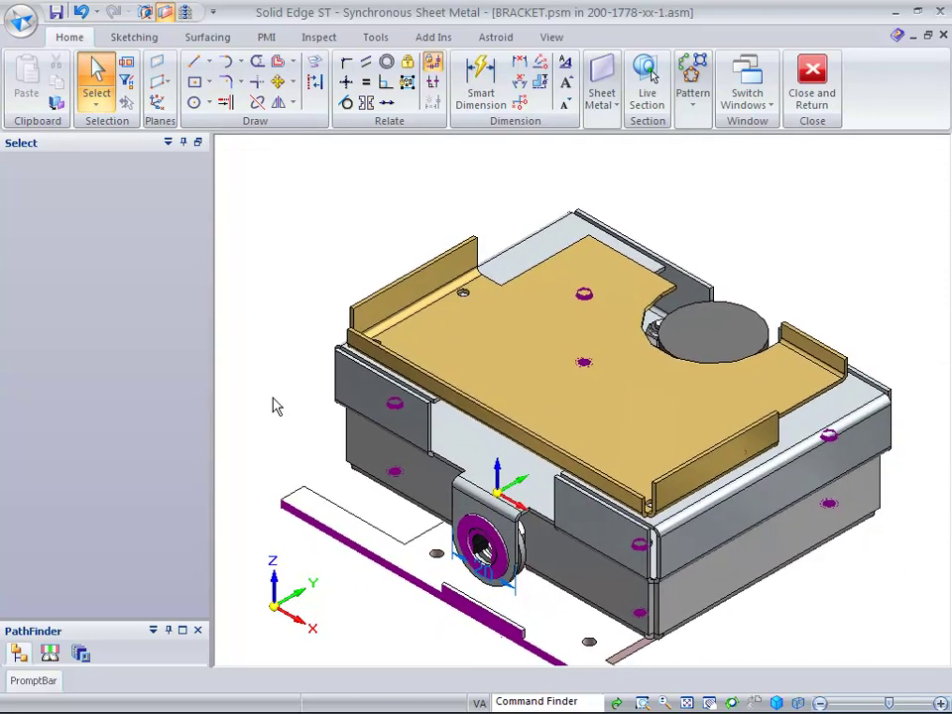
pyautogui.moveTo(273, 421)
pyautogui.mouseDown(button='middle')
pyautogui.moveTo(269, 438)
pyautogui.moveTo(287, 383)
pyautogui.mouseUp(button='middle')
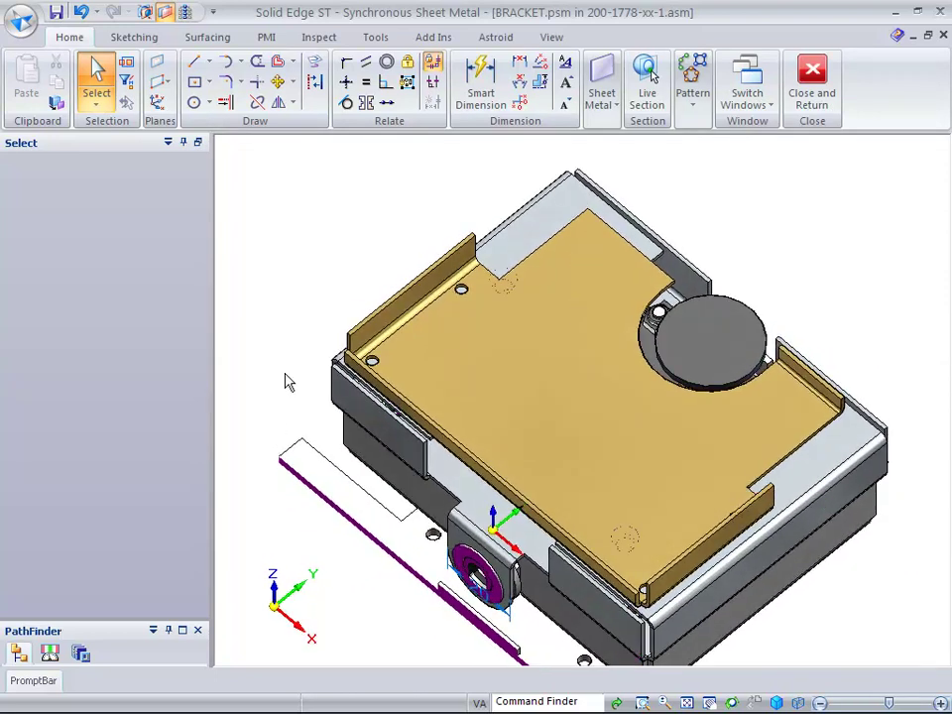
pyautogui.click(319, 64)
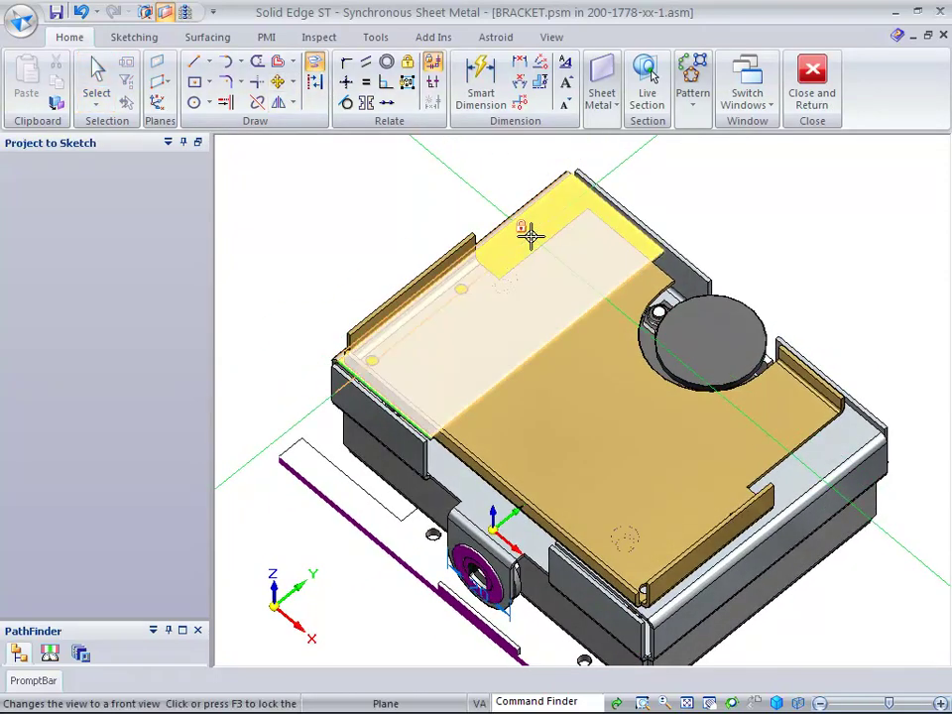
pyautogui.click(533, 233)
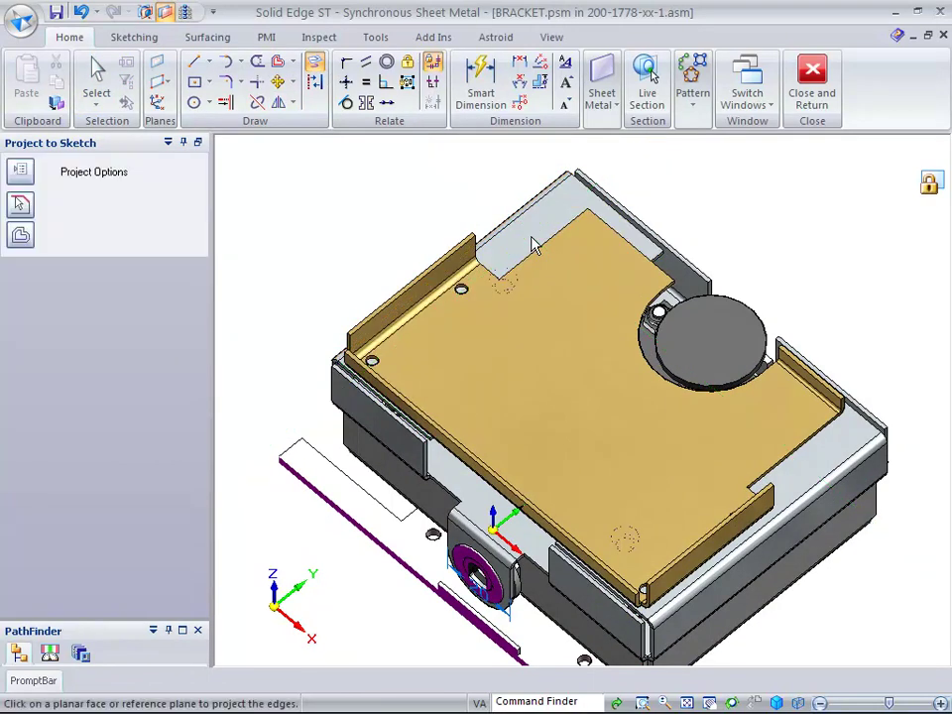
pyautogui.click(466, 296)
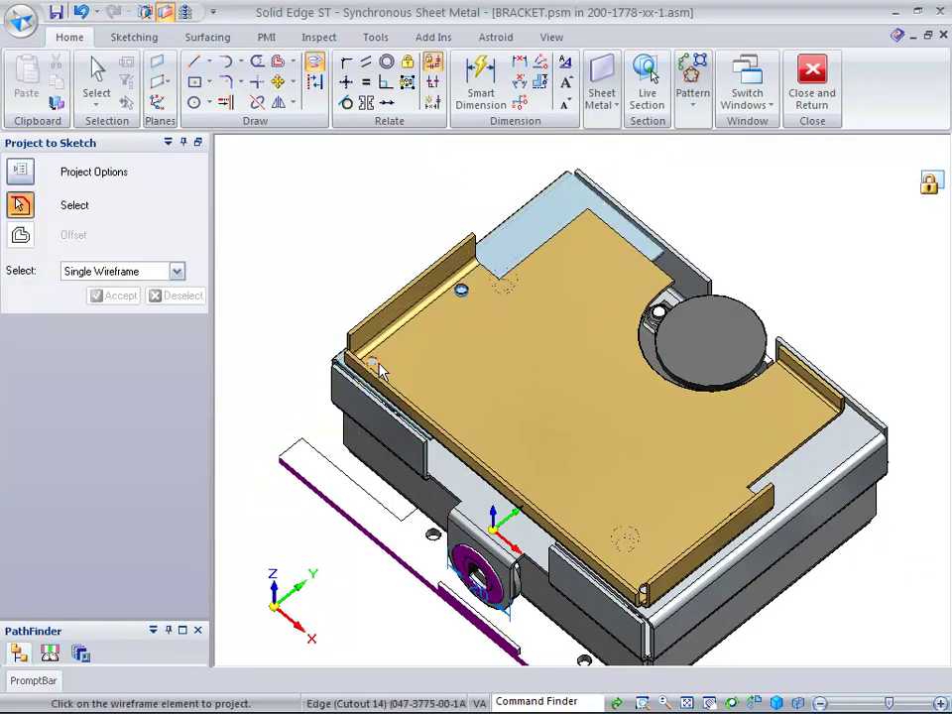
pyautogui.click(643, 592)
pyautogui.moveTo(627, 515); pyautogui.dragTo(644, 555, button='middle')
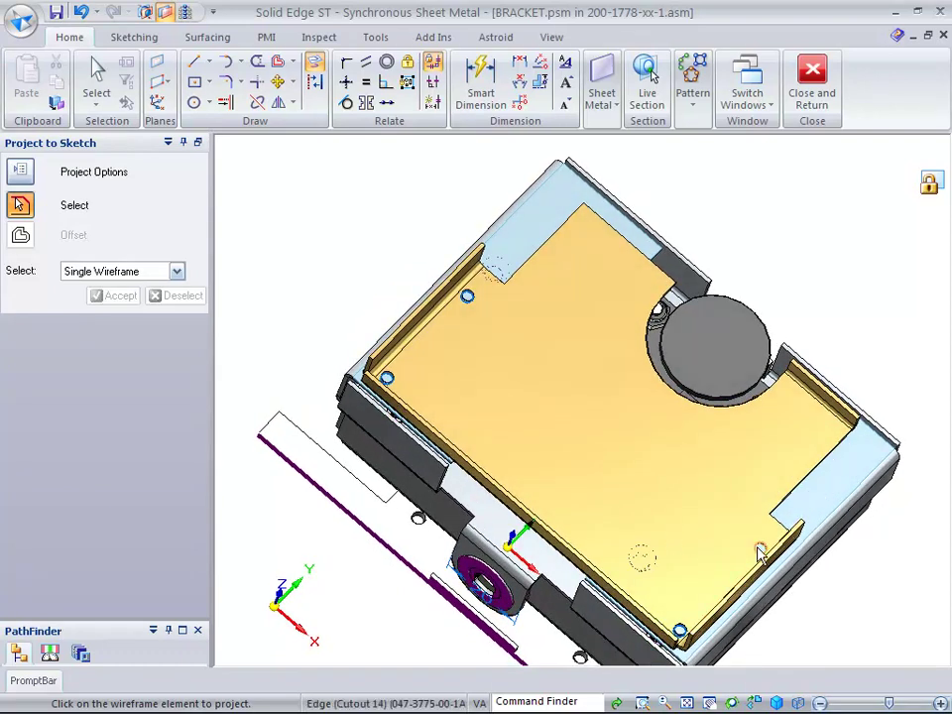
pyautogui.click(759, 551)
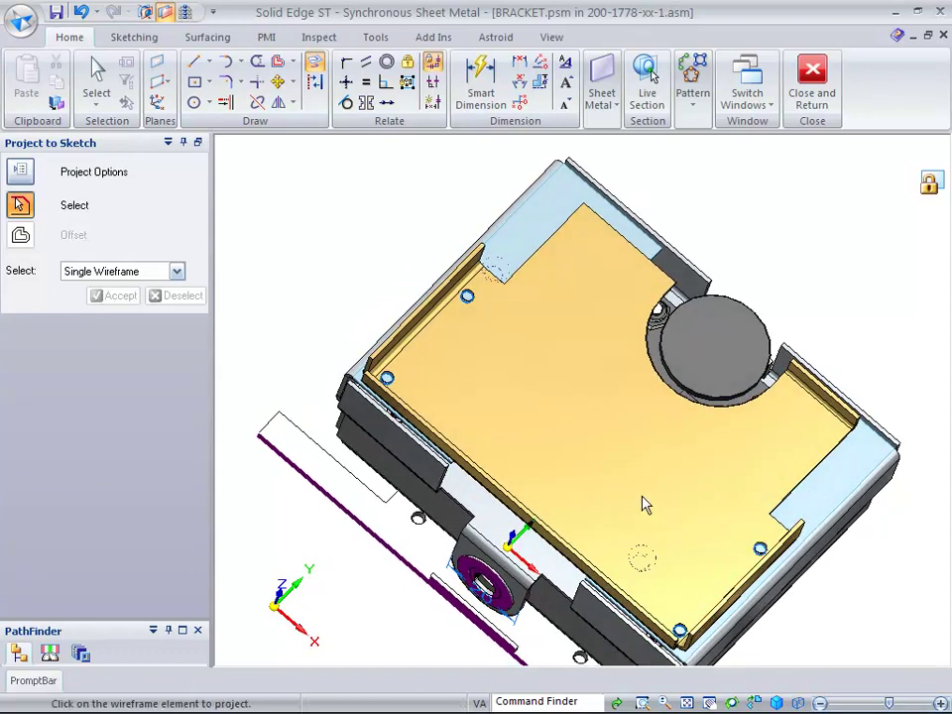
pyautogui.press('Escape')
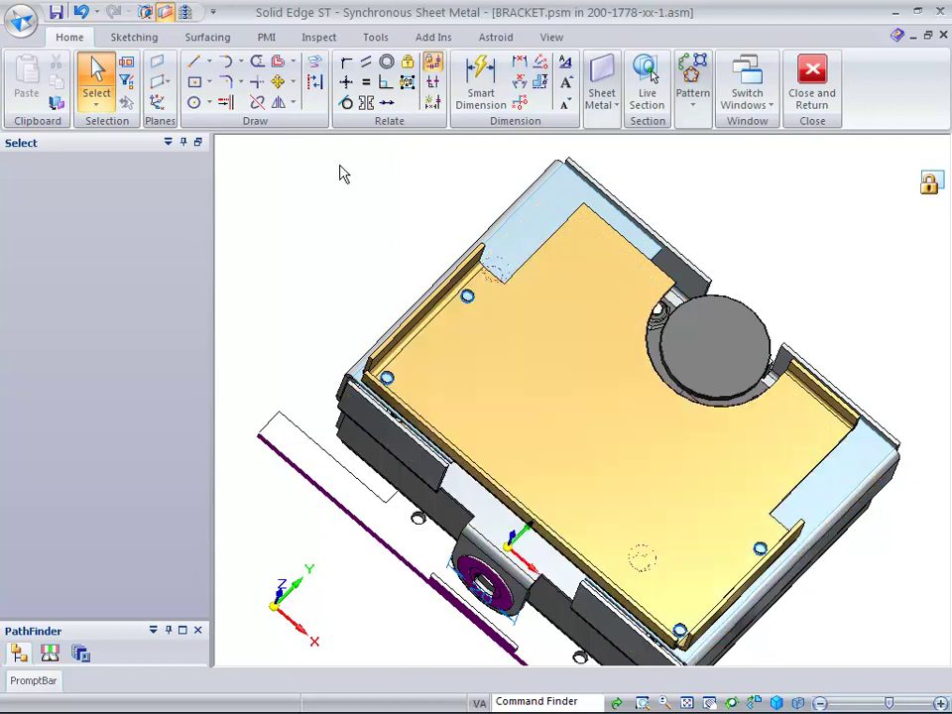
# Select the hole circles in top view, excluding the ∅4.17 hole and one other.
pyautogui.hotkey('ctrl', 't')
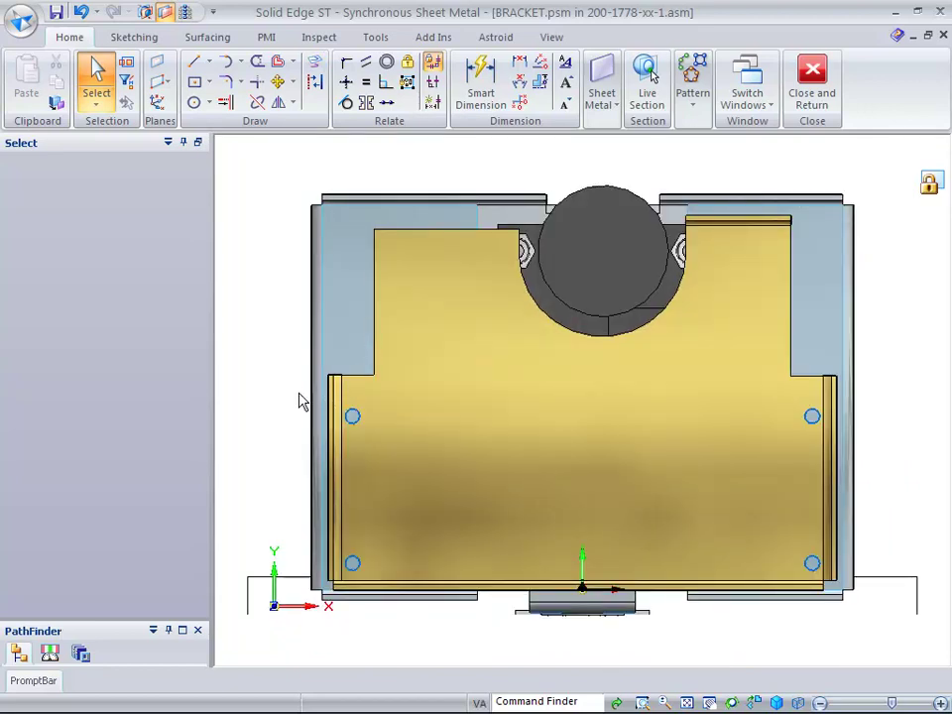
pyautogui.moveTo(294, 389); pyautogui.dragTo(809, 561)
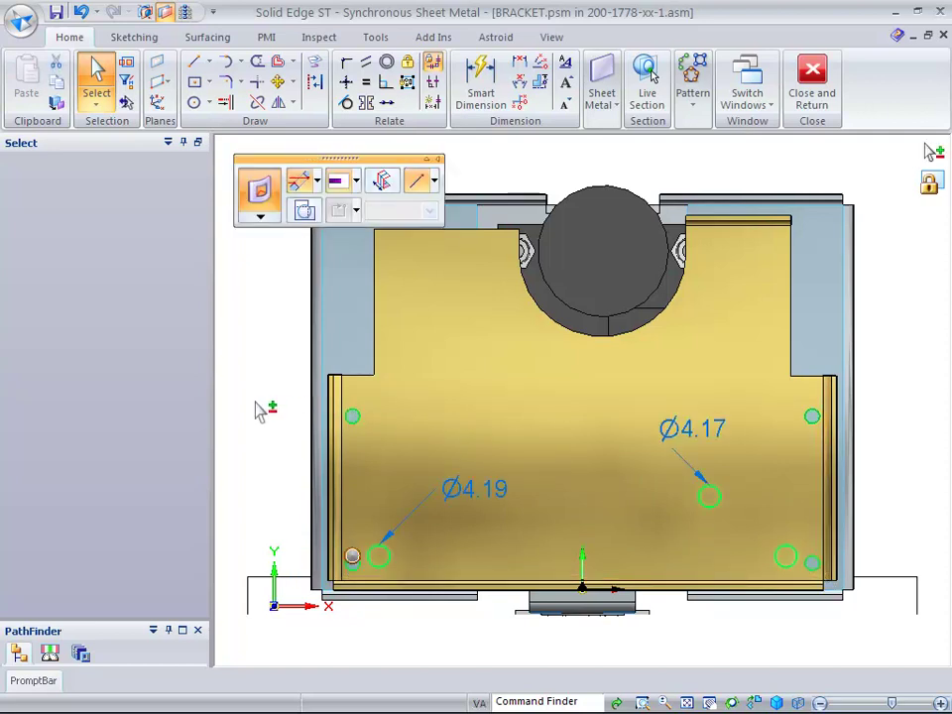
pyautogui.moveTo(271, 400); pyautogui.dragTo(244, 336, button='middle')
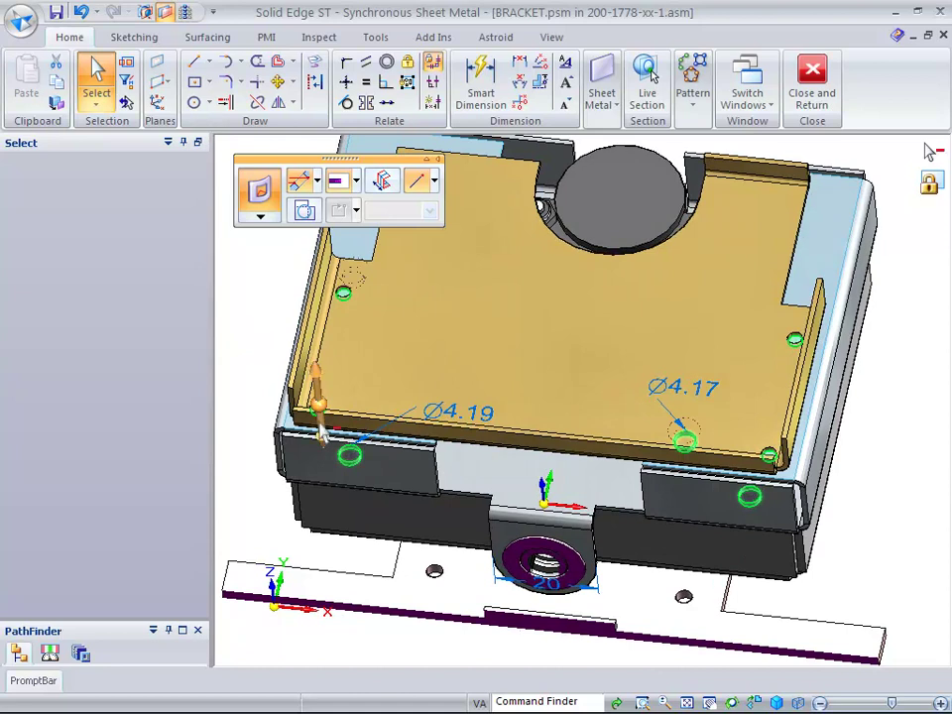
pyautogui.keyDown('ctrl'); pyautogui.click(684, 441); pyautogui.keyUp('ctrl')
pyautogui.keyDown('ctrl'); pyautogui.click(748, 497); pyautogui.keyUp('ctrl')
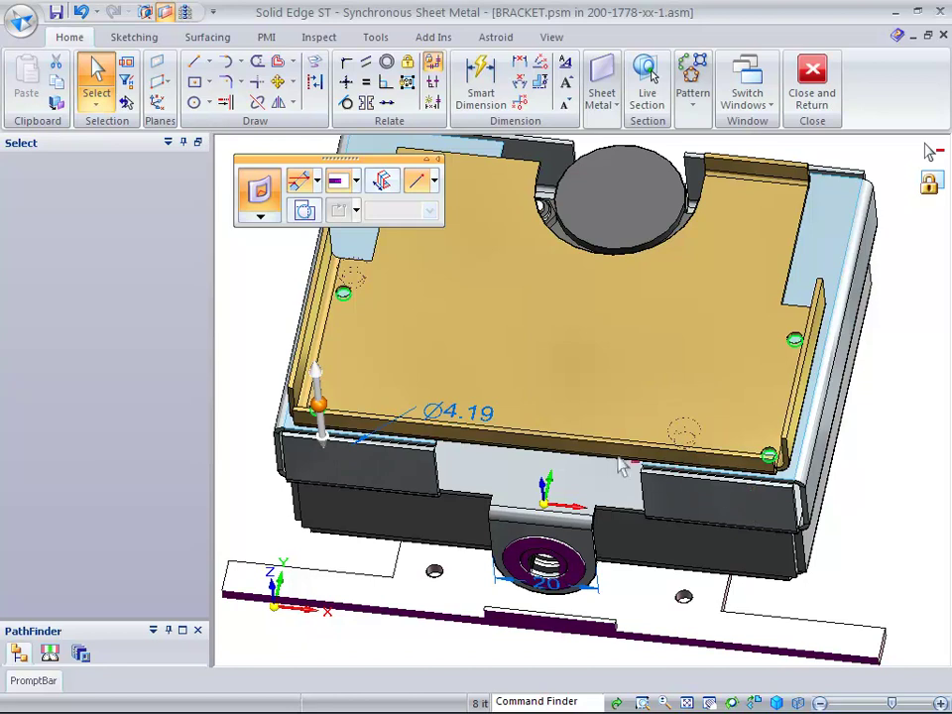
# Cut the selected circles Through Next into the bracket and accept.
pyautogui.click(319, 414)
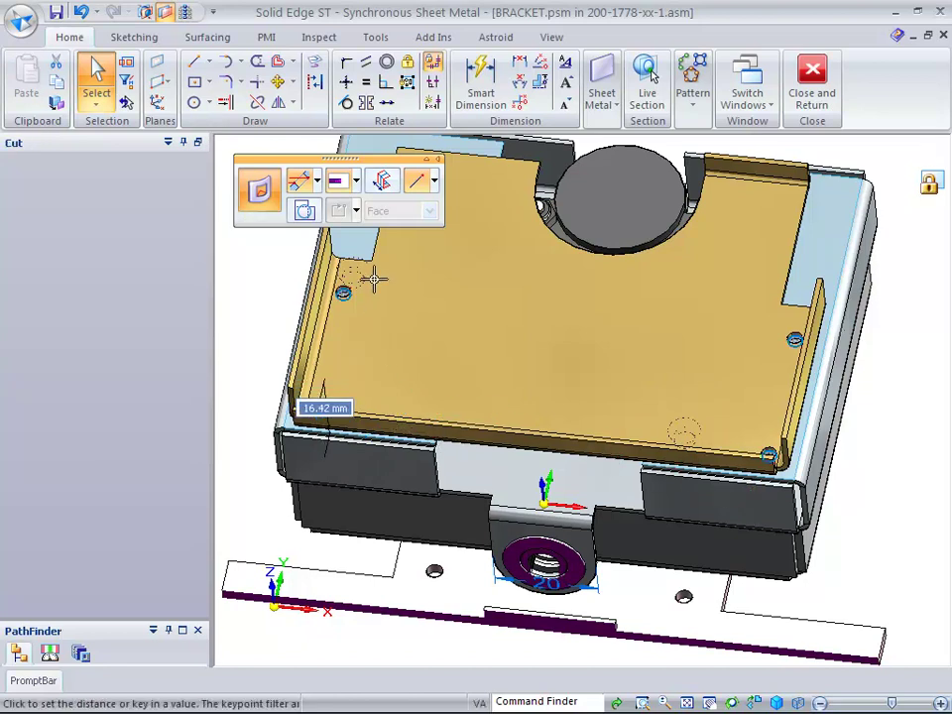
pyautogui.click(355, 182)
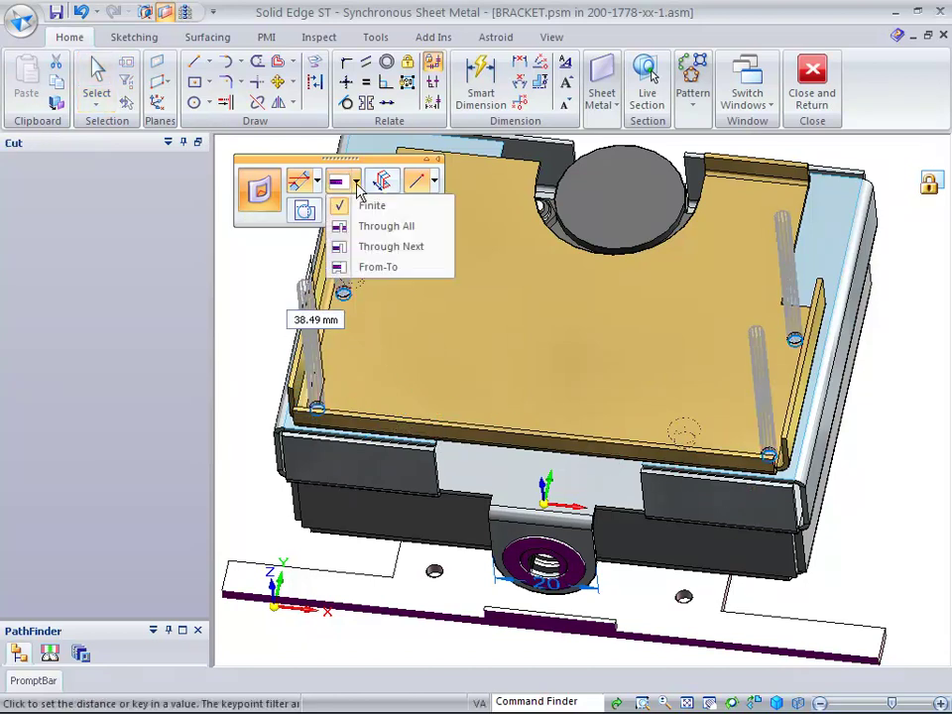
pyautogui.click(359, 244)
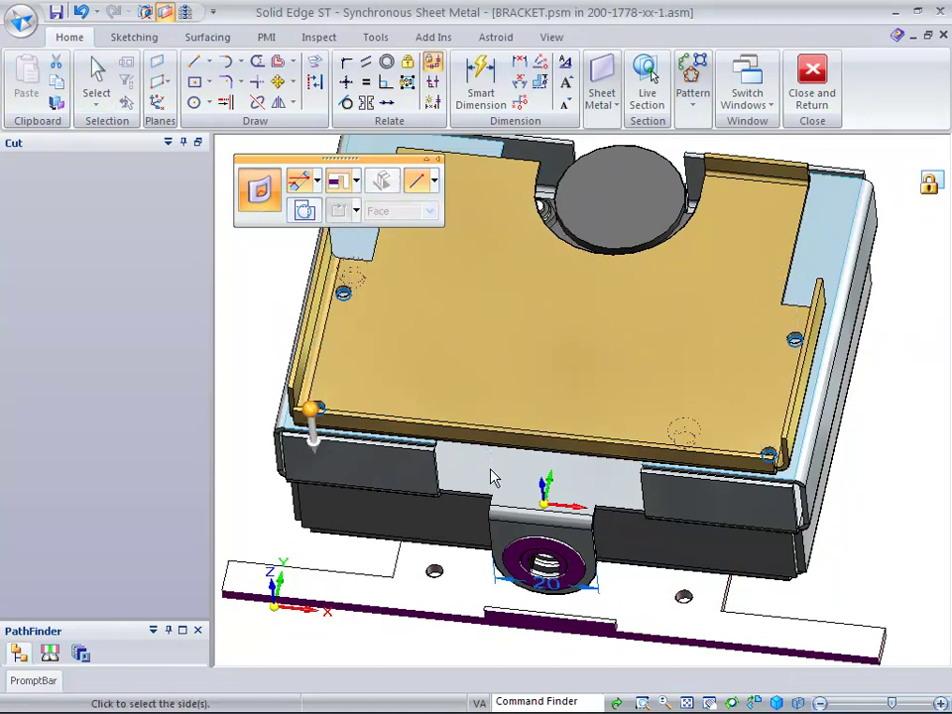
pyautogui.click(436, 453)
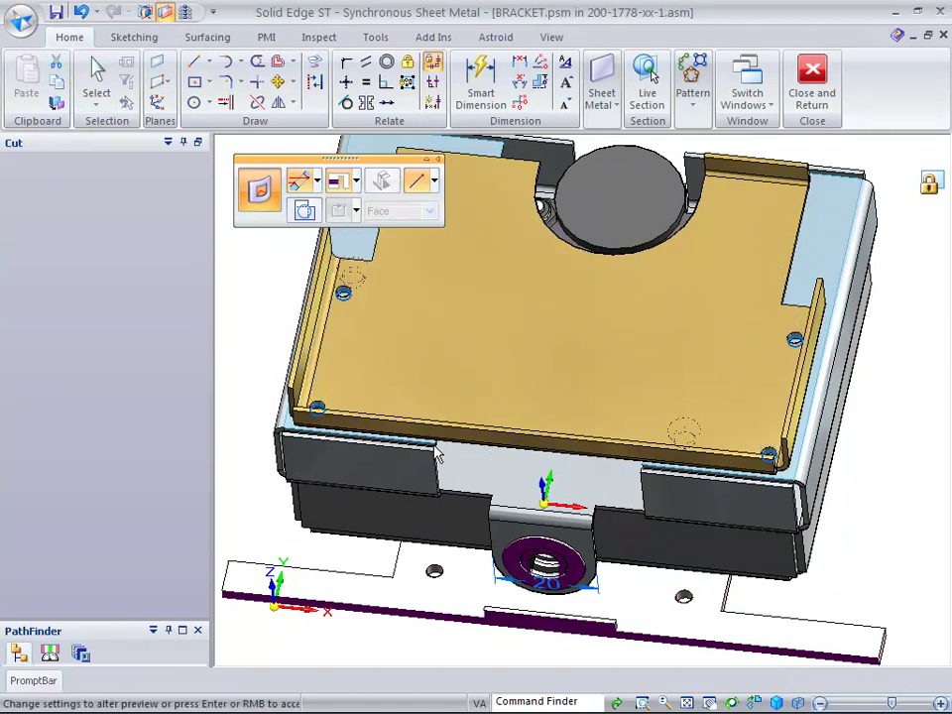
pyautogui.rightClick(248, 340)
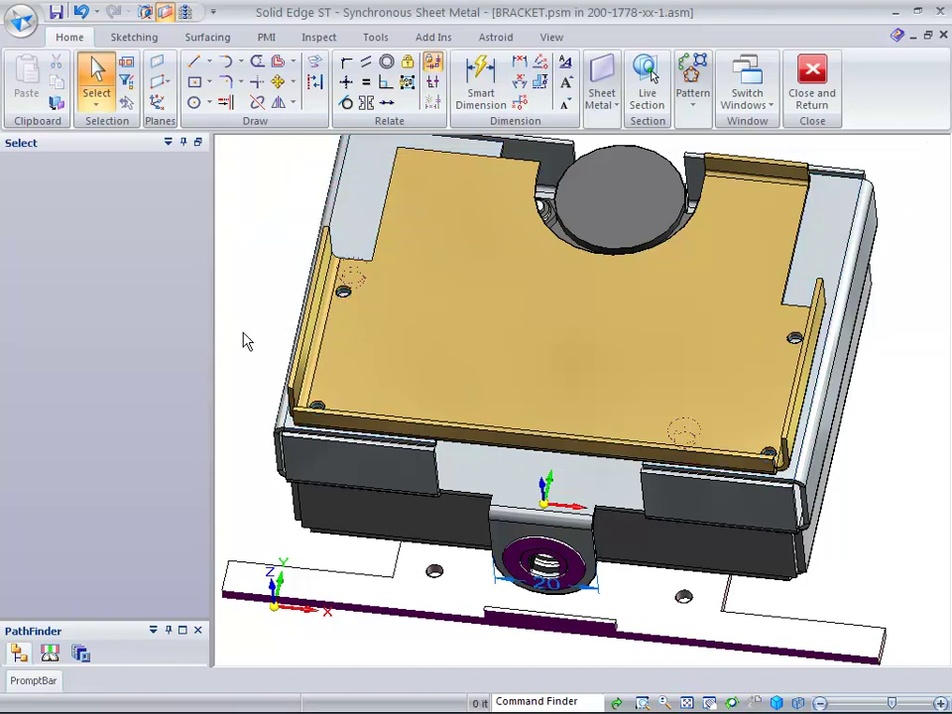
# Fit the bracket in view and open the Sheet Metal feature drop-down.
pyautogui.hotkey('ctrl', 'i')
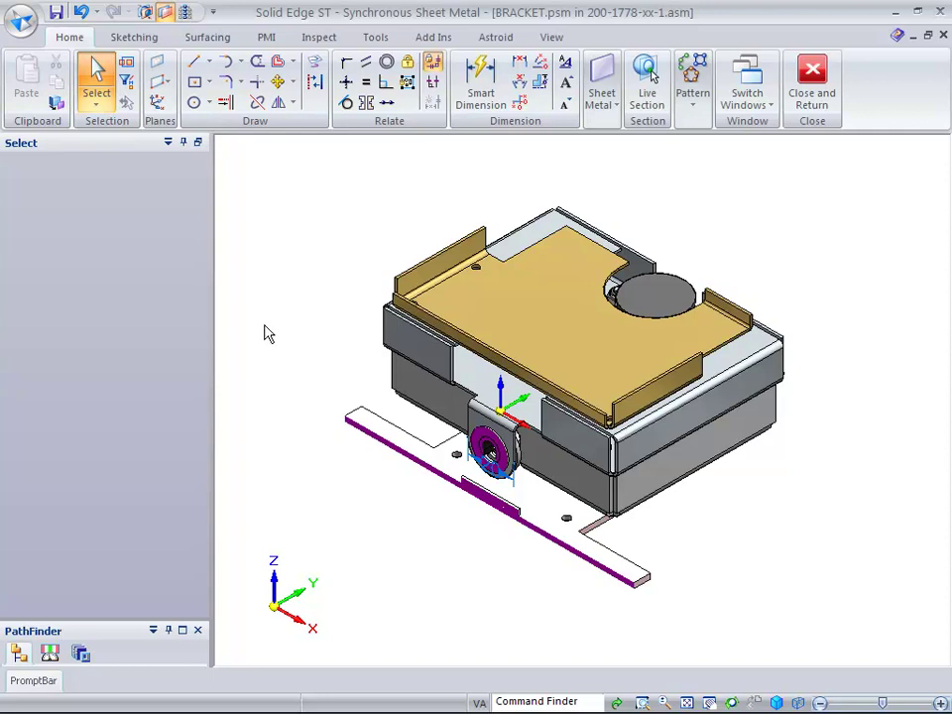
pyautogui.scroll(5, 286, 323)
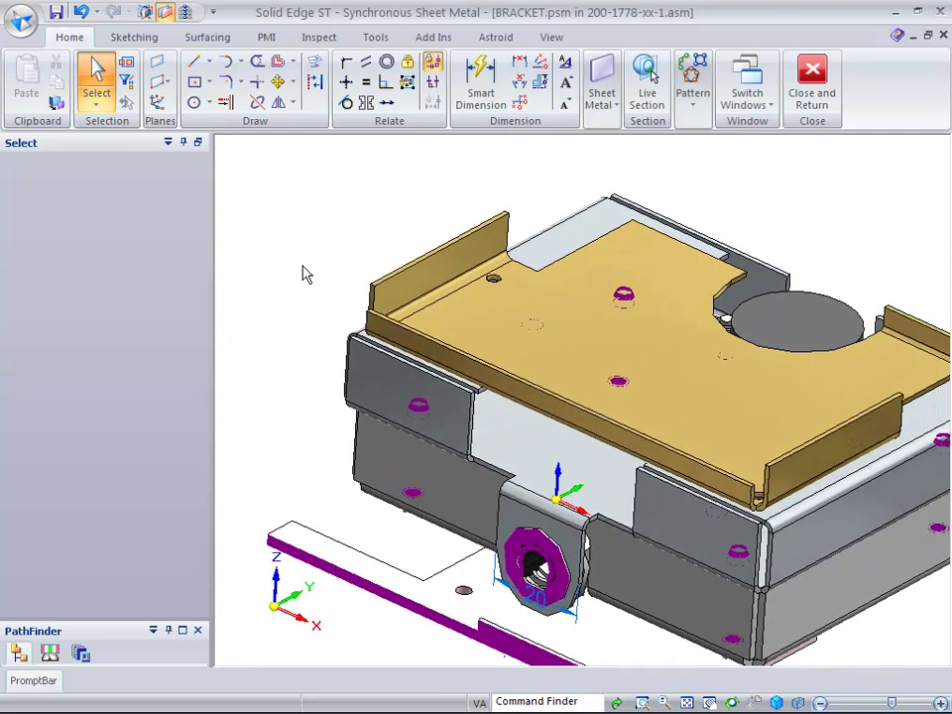
pyautogui.click(611, 105)
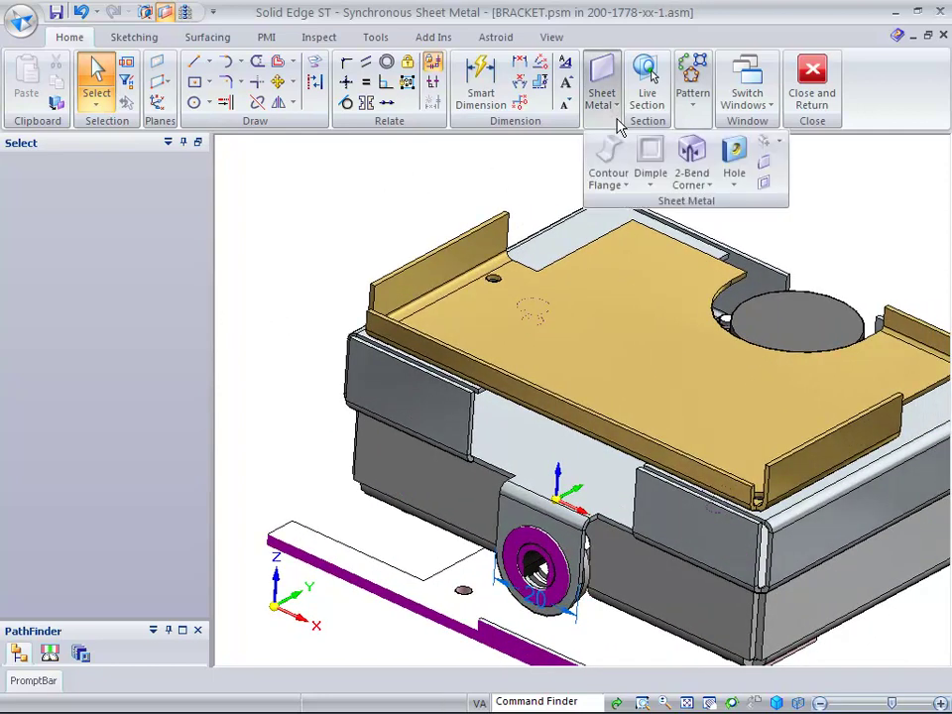
# Start the Hole command and set it to a Simple 4 mm diameter.
pyautogui.click(734, 168)
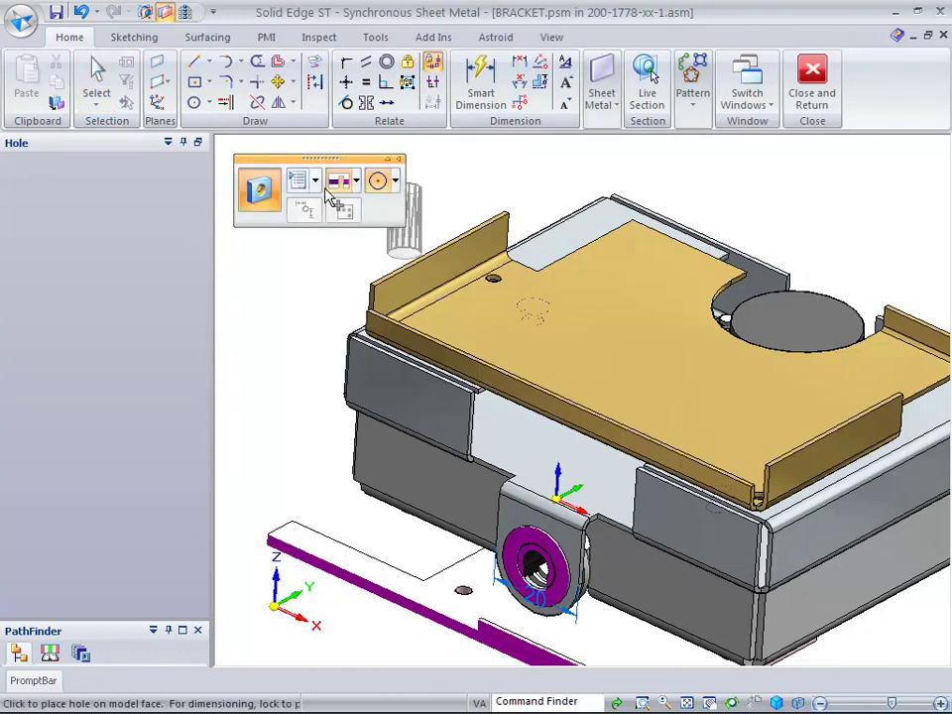
pyautogui.click(298, 184)
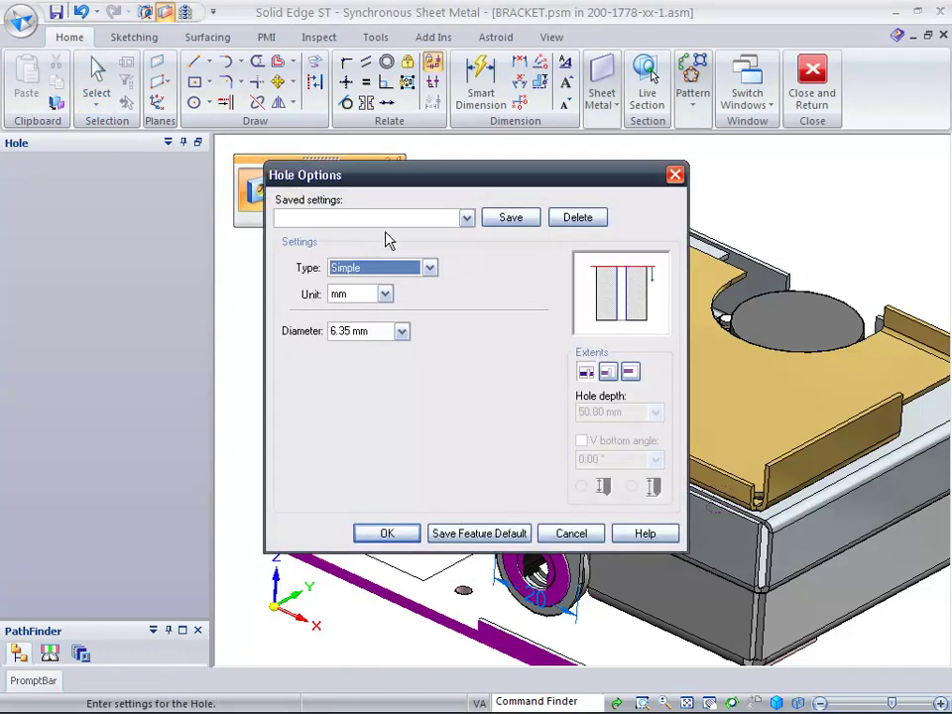
pyautogui.press('Tab')
pyautogui.press('Tab')
pyautogui.write('4')
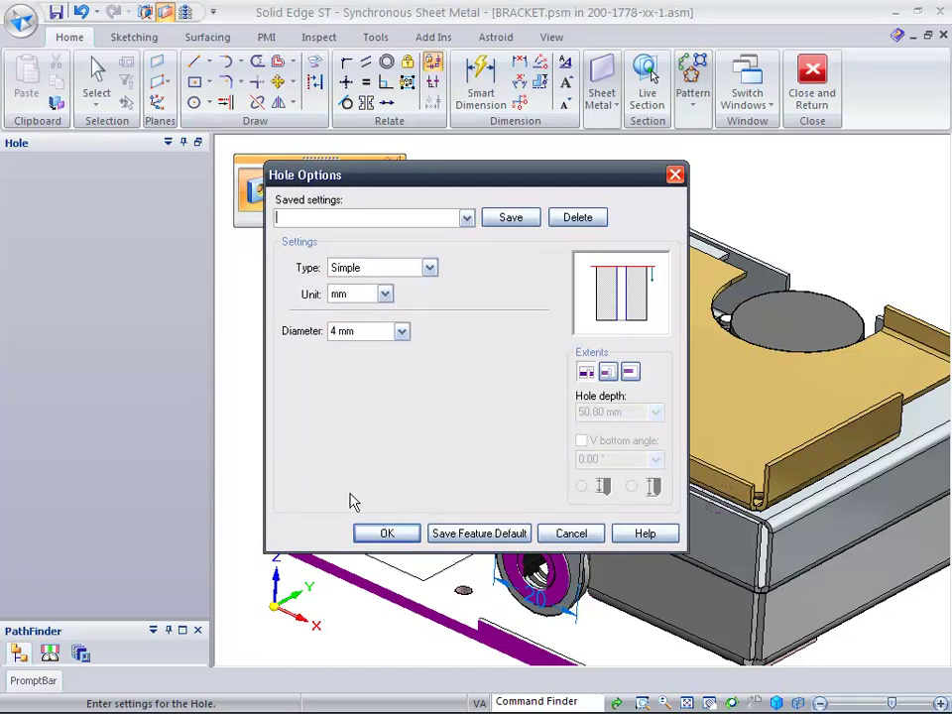
pyautogui.click(395, 537)
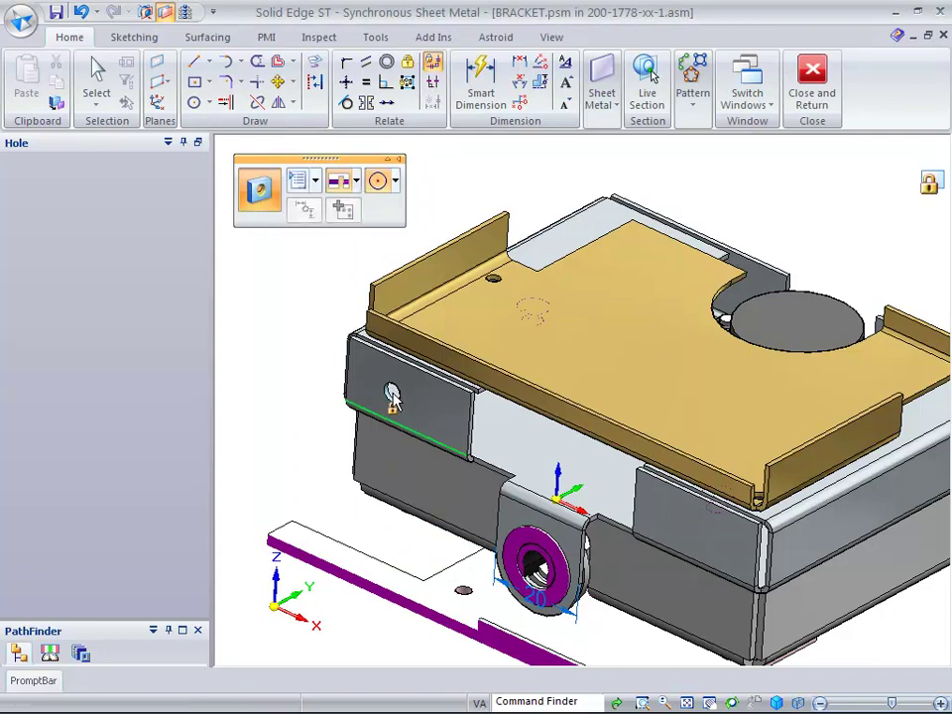
# Place the 4 mm hole on the left front flange at 12 mm and 5 mm offsets.
pyautogui.press('F3')
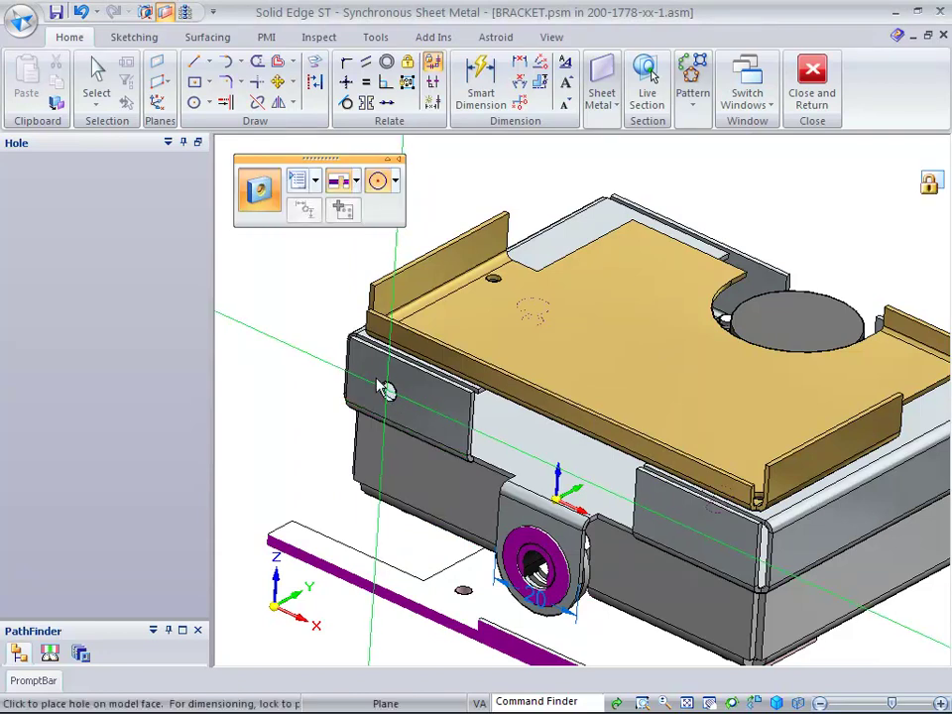
pyautogui.moveTo(340, 324); pyautogui.dragTo(510, 494, button='middle')
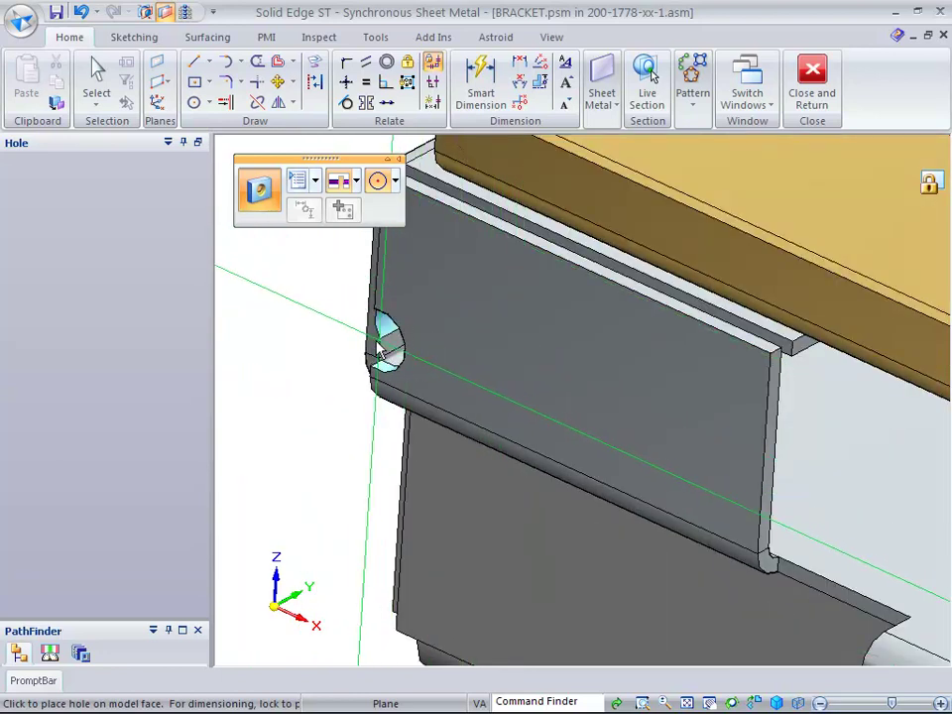
pyautogui.click(383, 352)
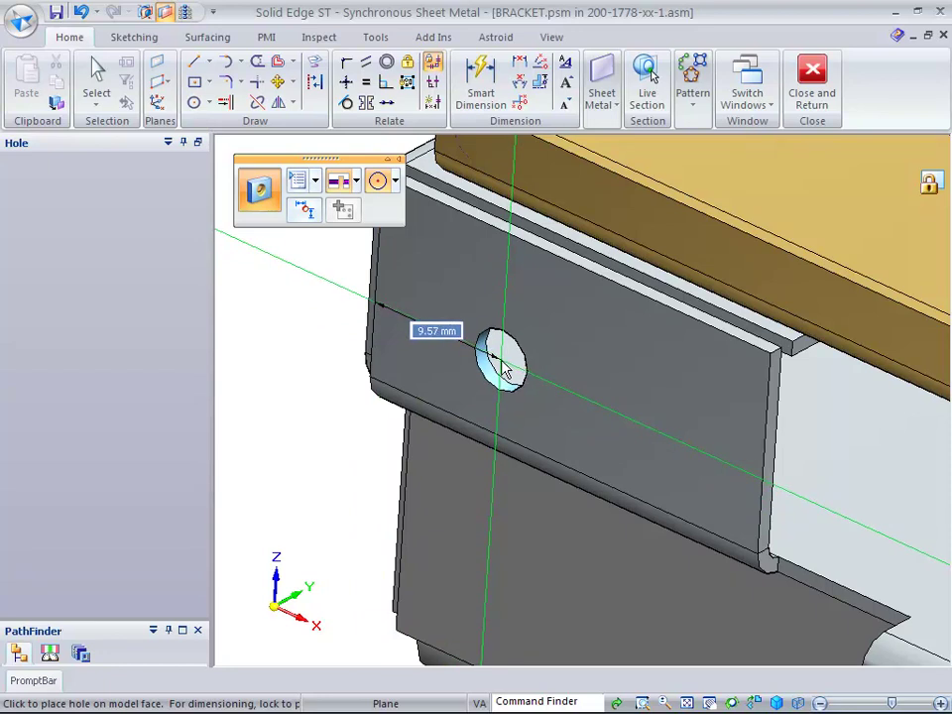
pyautogui.write('12.72')
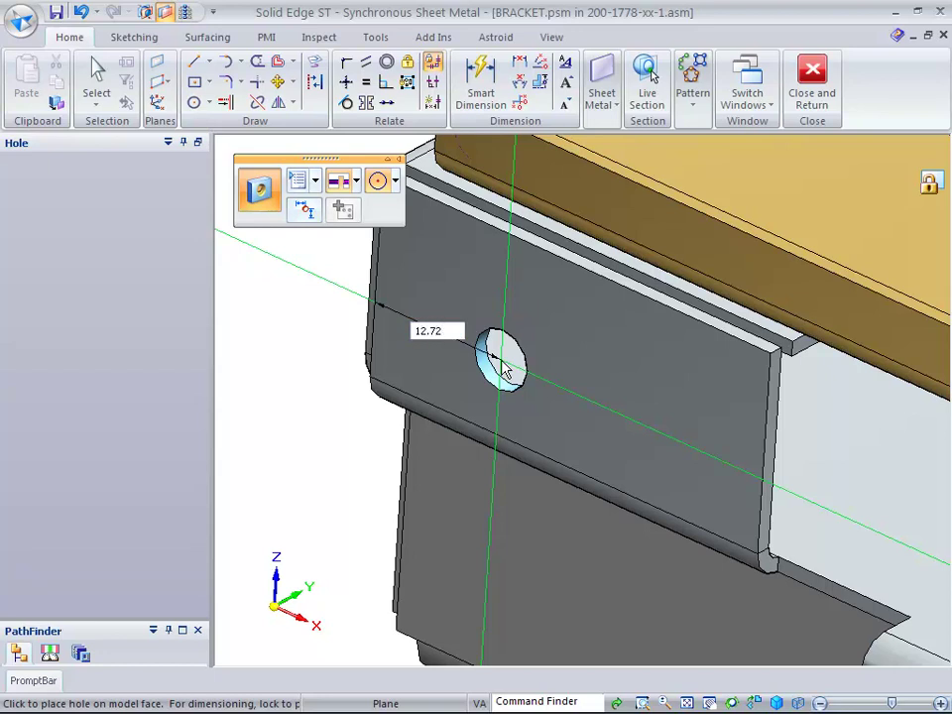
pyautogui.press('Return')
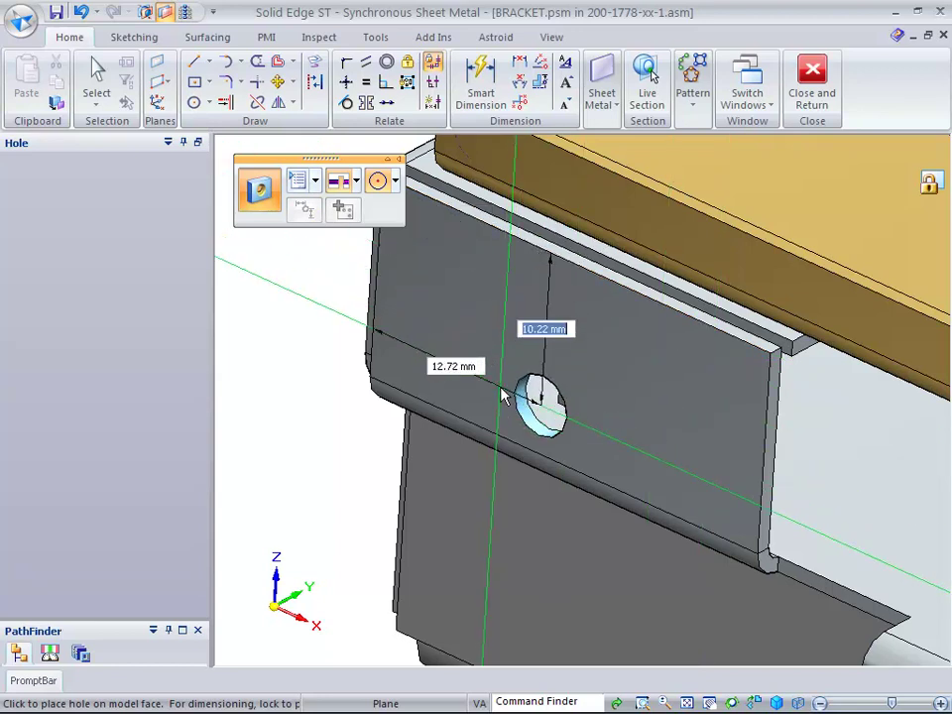
pyautogui.write('5')
pyautogui.click(503, 395)
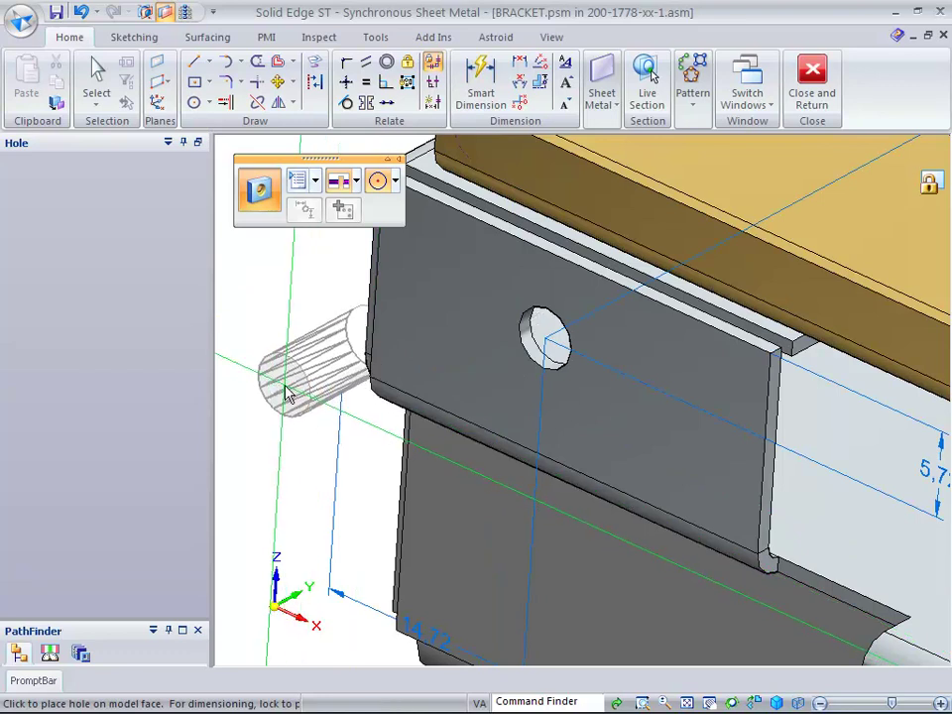
pyautogui.press('Escape')
pyautogui.scroll(-3, 290, 342)
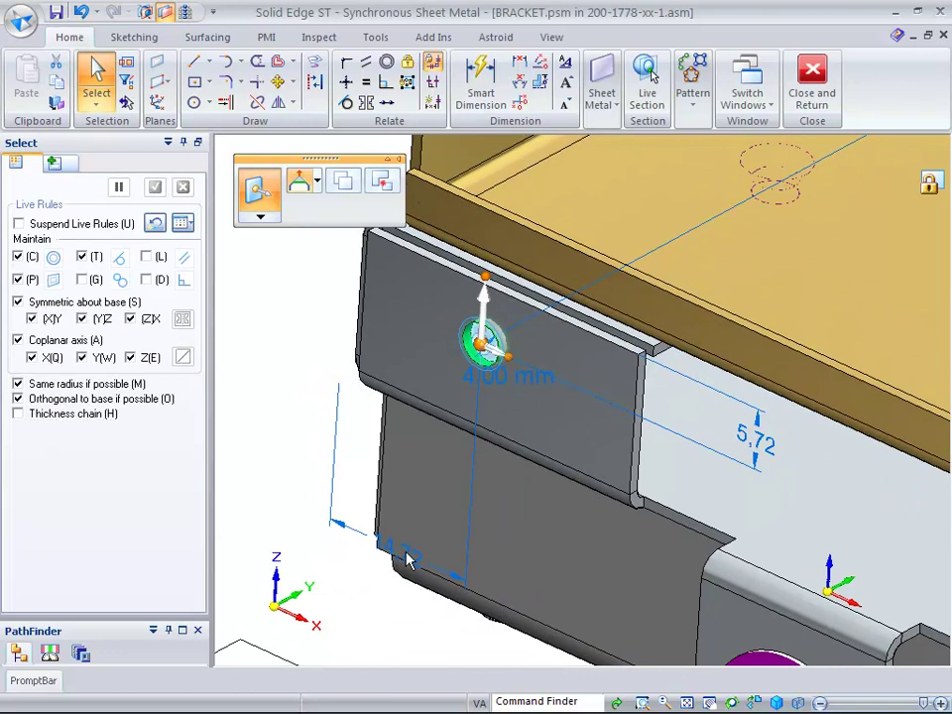
# Change the hole's 14.72 position dimension to 12.72 and inspect the result.
pyautogui.click(379, 562)
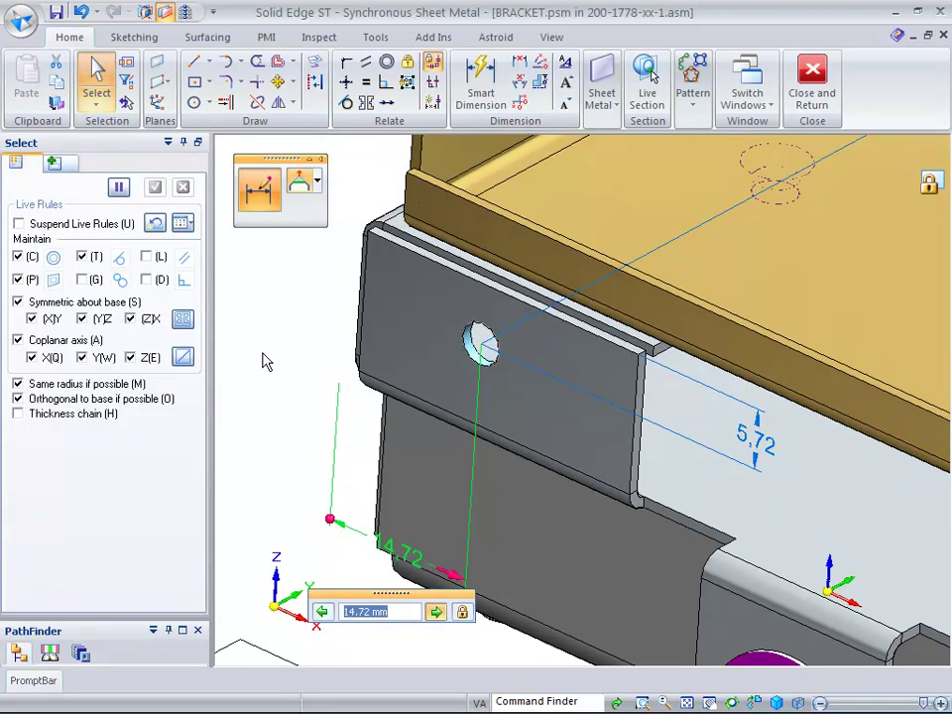
pyautogui.write('12.7')
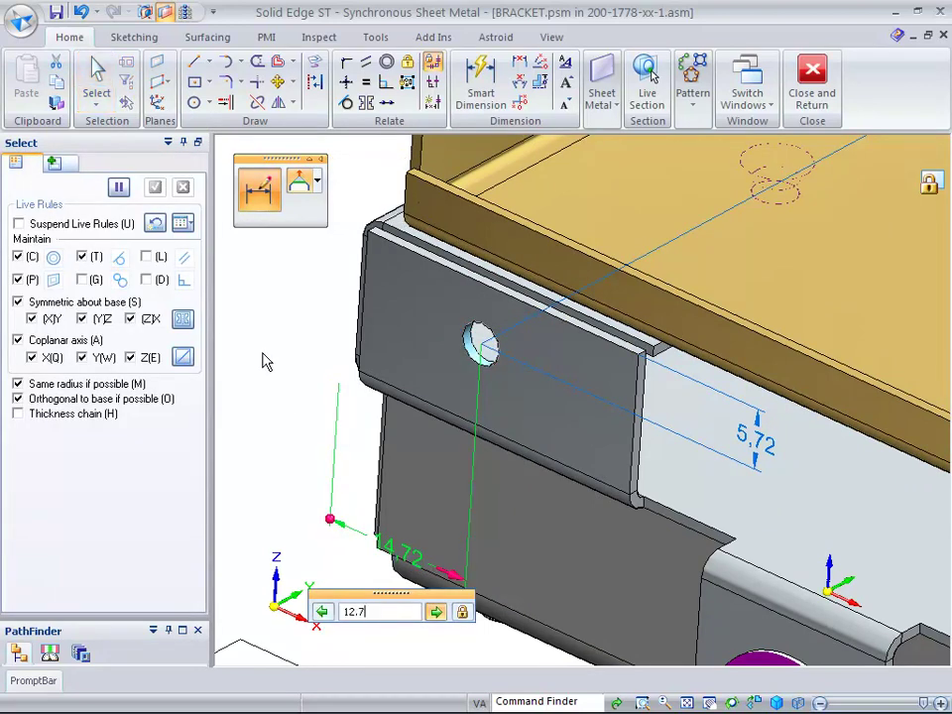
pyautogui.write('2')
pyautogui.press('Return')
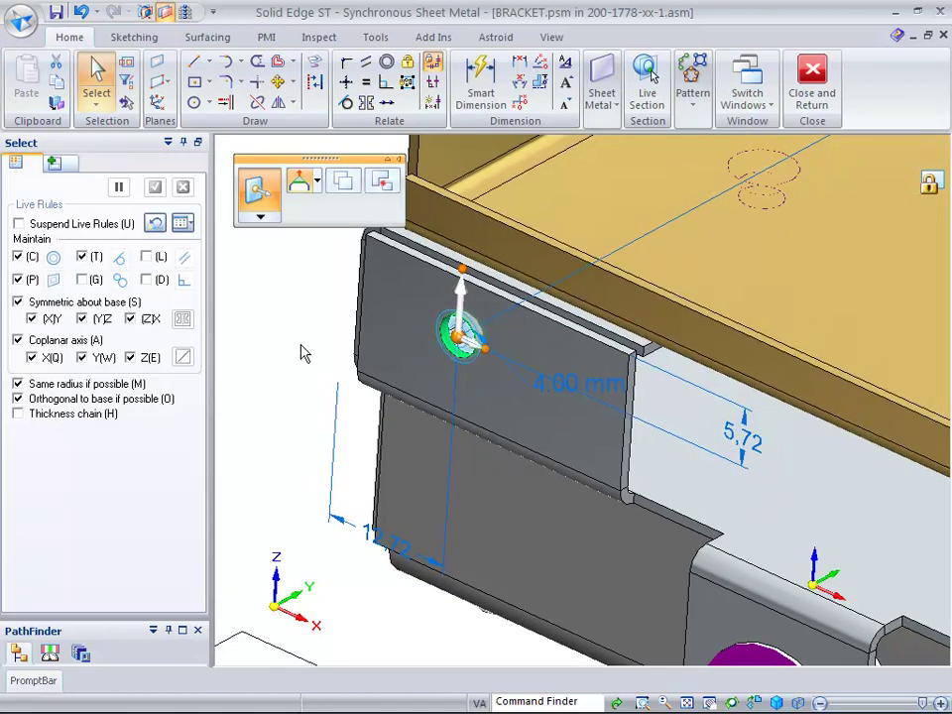
pyautogui.scroll(-3, 305, 381)
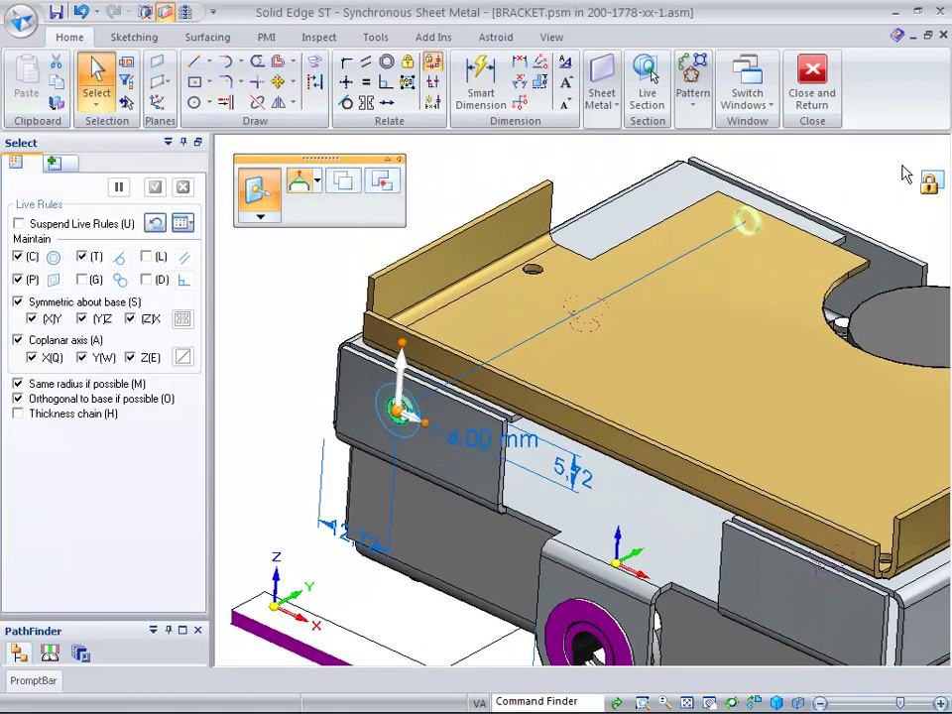
pyautogui.scroll(1, 828, 189)
pyautogui.moveTo(828, 188)
pyautogui.mouseDown(button='middle')
pyautogui.moveTo(714, 208)
pyautogui.moveTo(803, 190)
pyautogui.moveTo(831, 174)
pyautogui.mouseUp(button='middle')
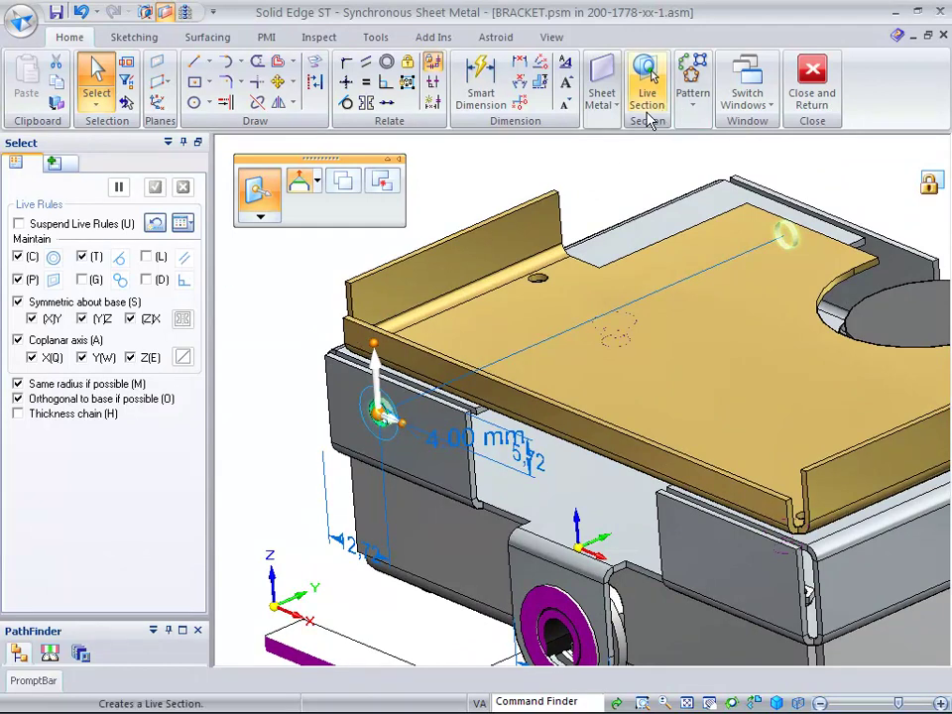
# Mirror the hole across the bracket's Right (yz) reference plane.
pyautogui.click(691, 115)
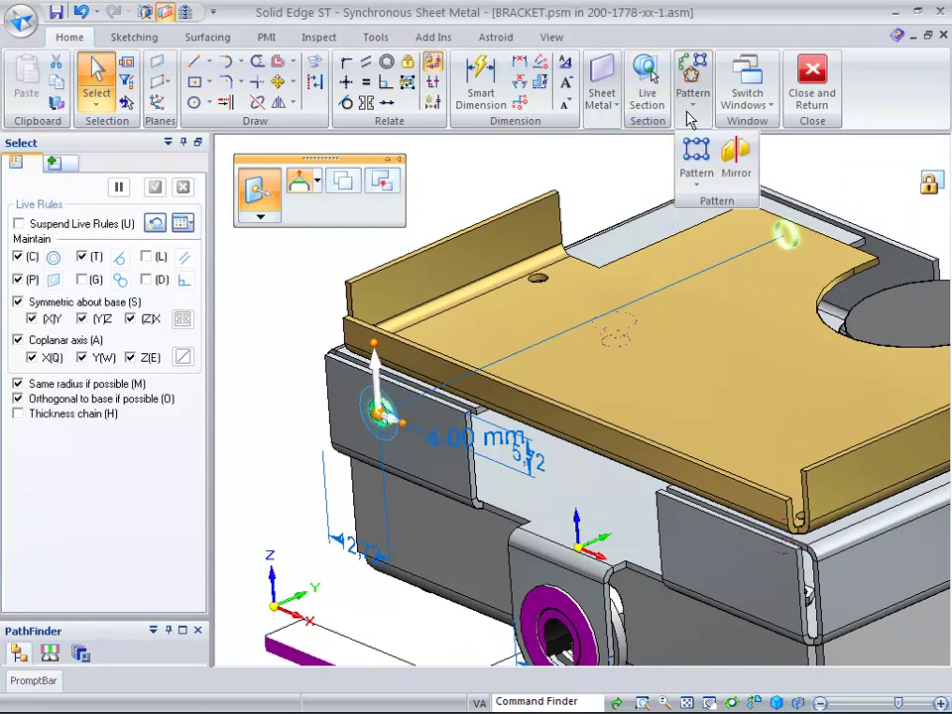
pyautogui.click(734, 160)
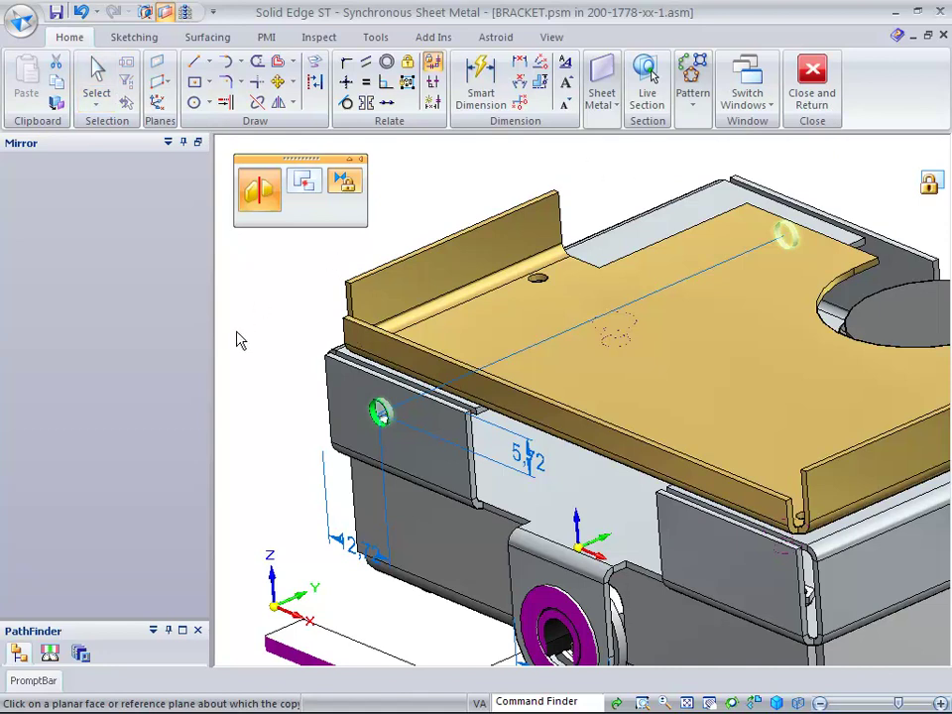
pyautogui.click(185, 634)
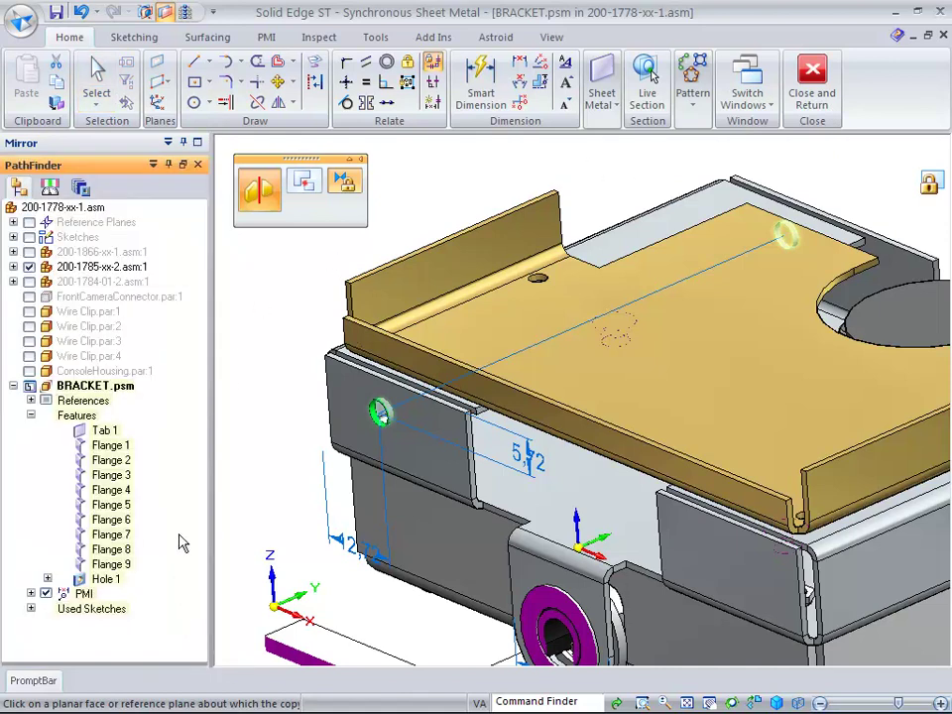
pyautogui.click(30, 400)
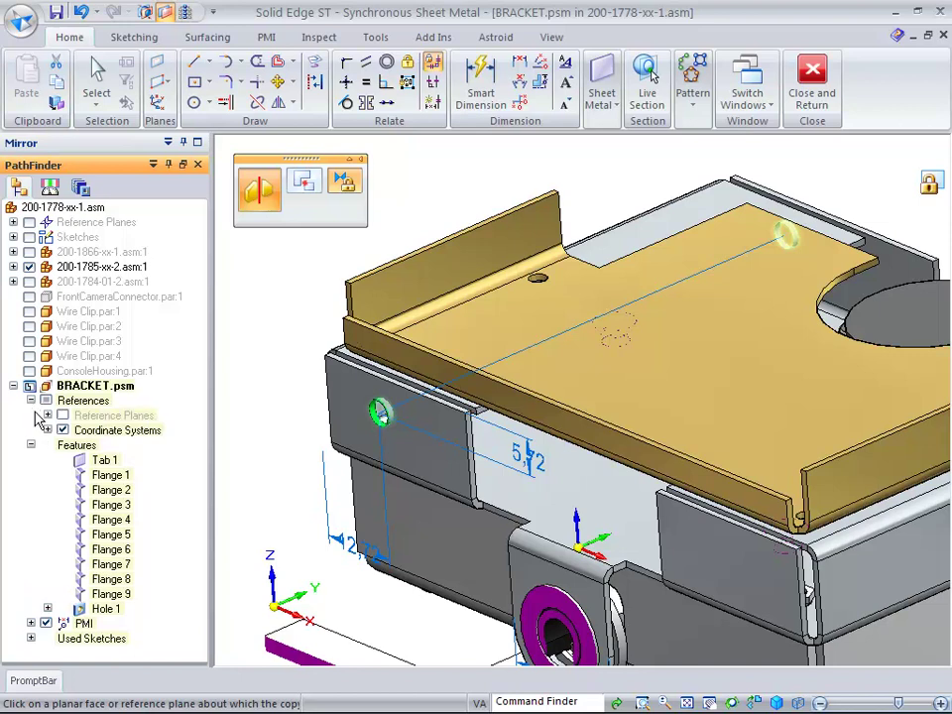
pyautogui.click(46, 415)
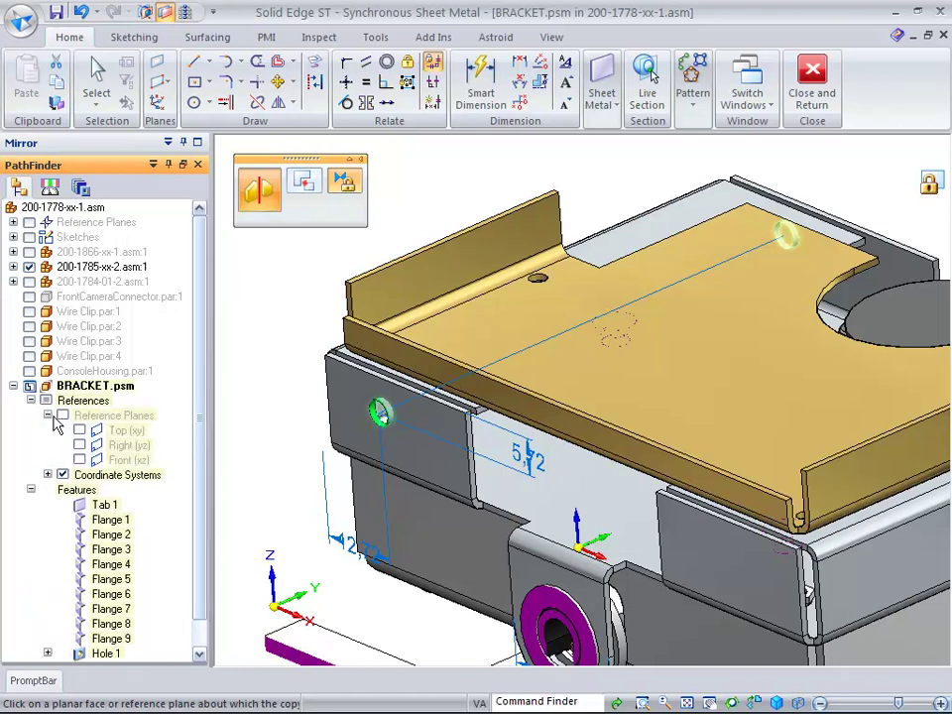
pyautogui.click(128, 448)
pyautogui.click(127, 445)
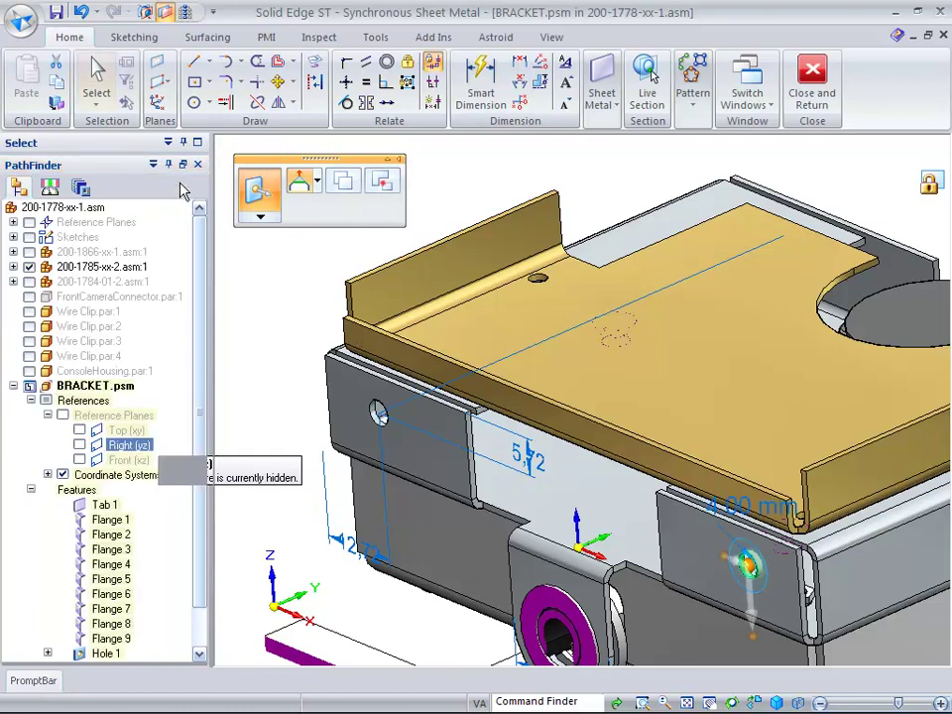
# Restore the options panel, clear the hole selection and zoom out.
pyautogui.click(182, 143)
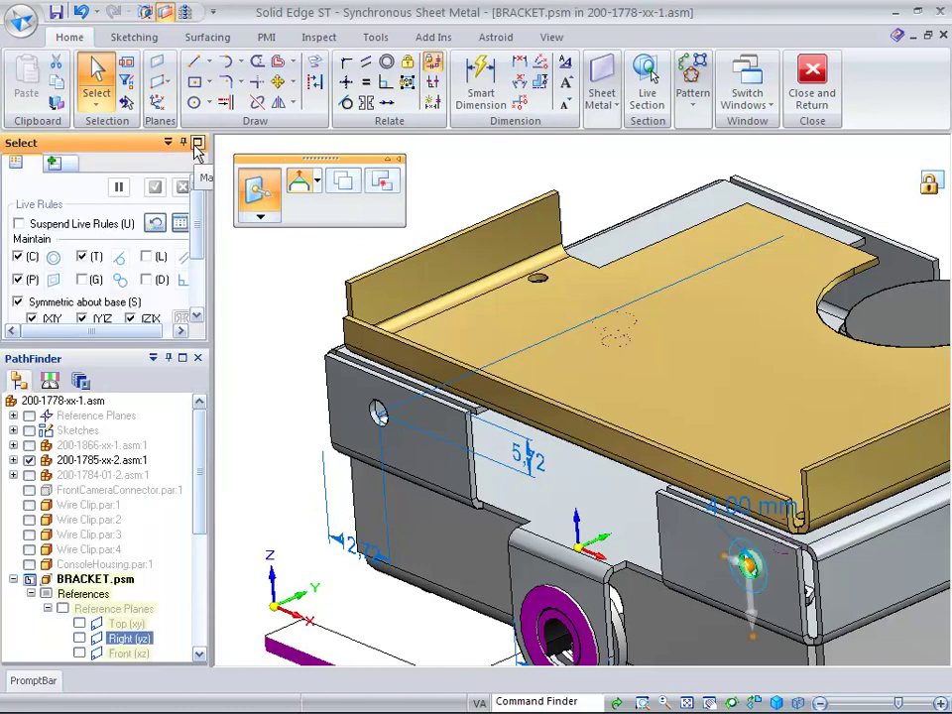
pyautogui.click(197, 142)
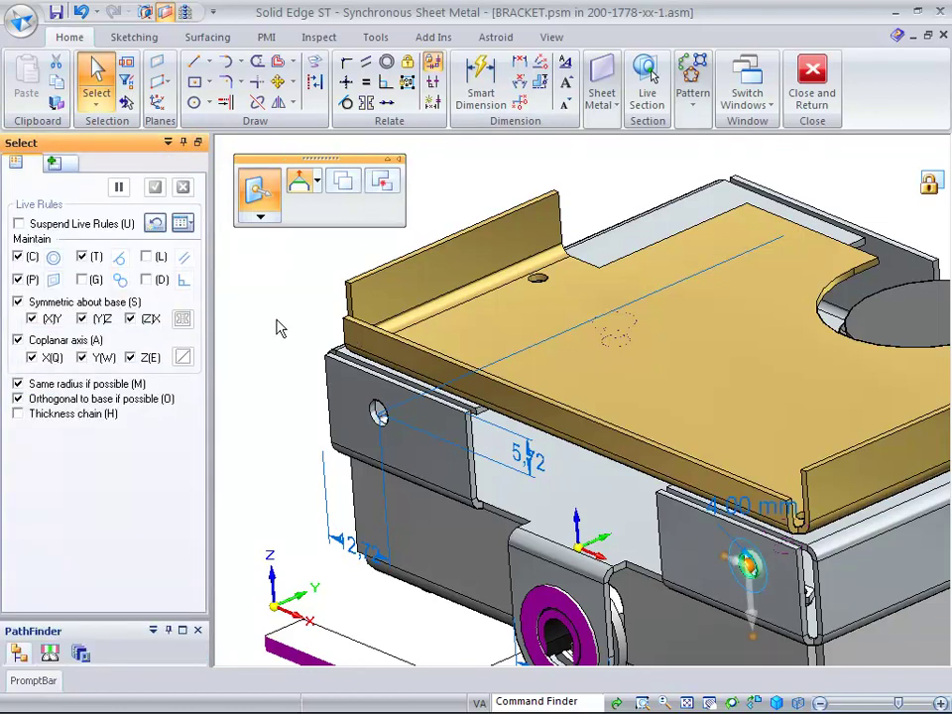
pyautogui.click(255, 299)
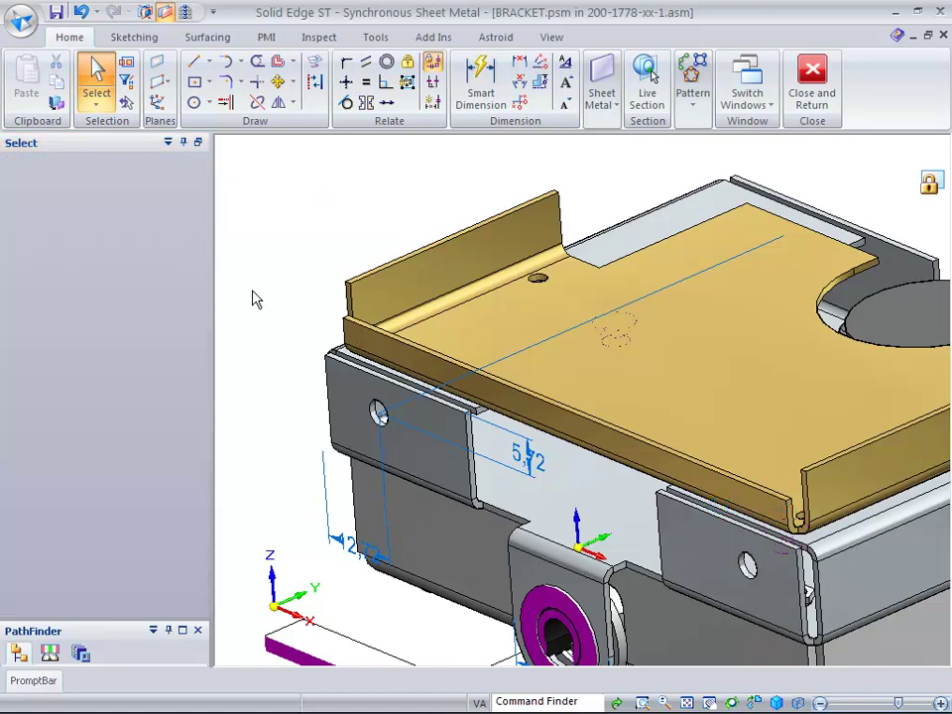
pyautogui.scroll(-1, 265, 311)
pyautogui.scroll(-2, 260, 297)
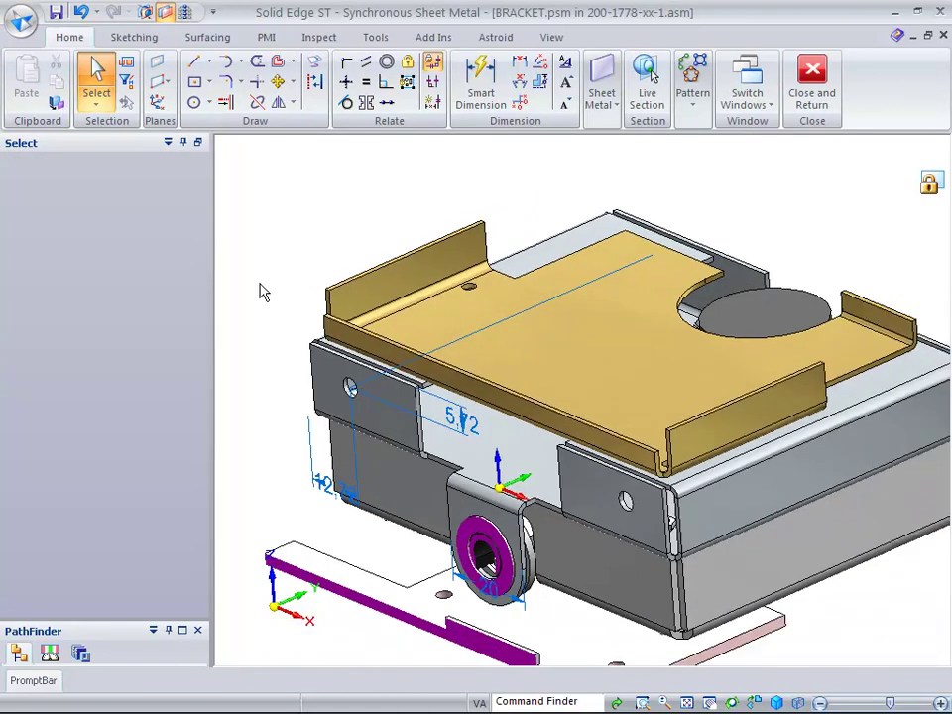
# Show only the bracket using Hide Previous Level.
pyautogui.moveTo(309, 276); pyautogui.dragTo(277, 285, button='middle')
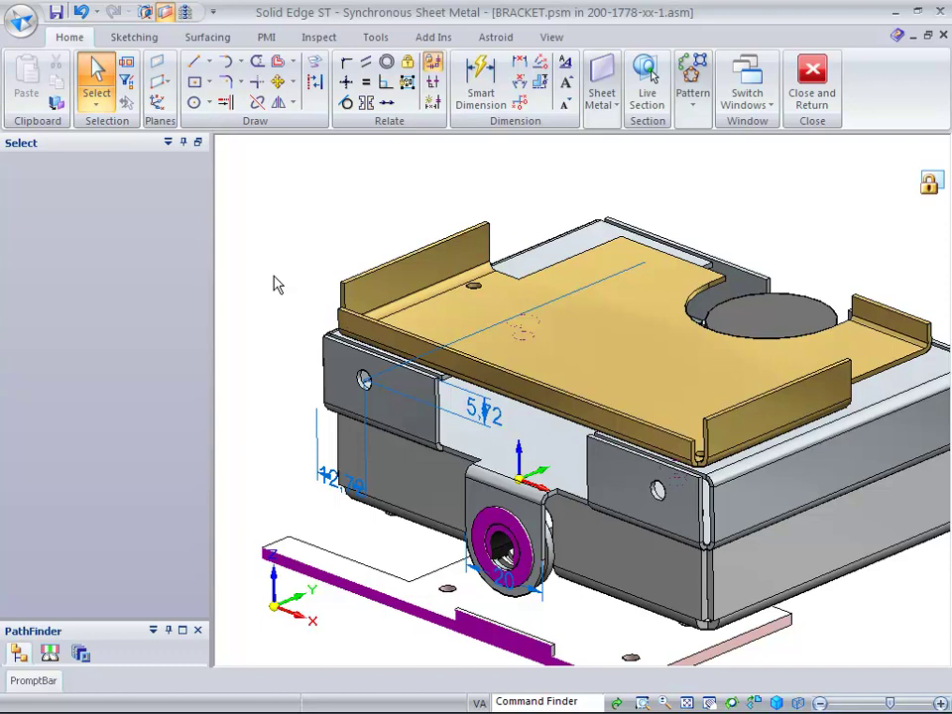
pyautogui.click(183, 17)
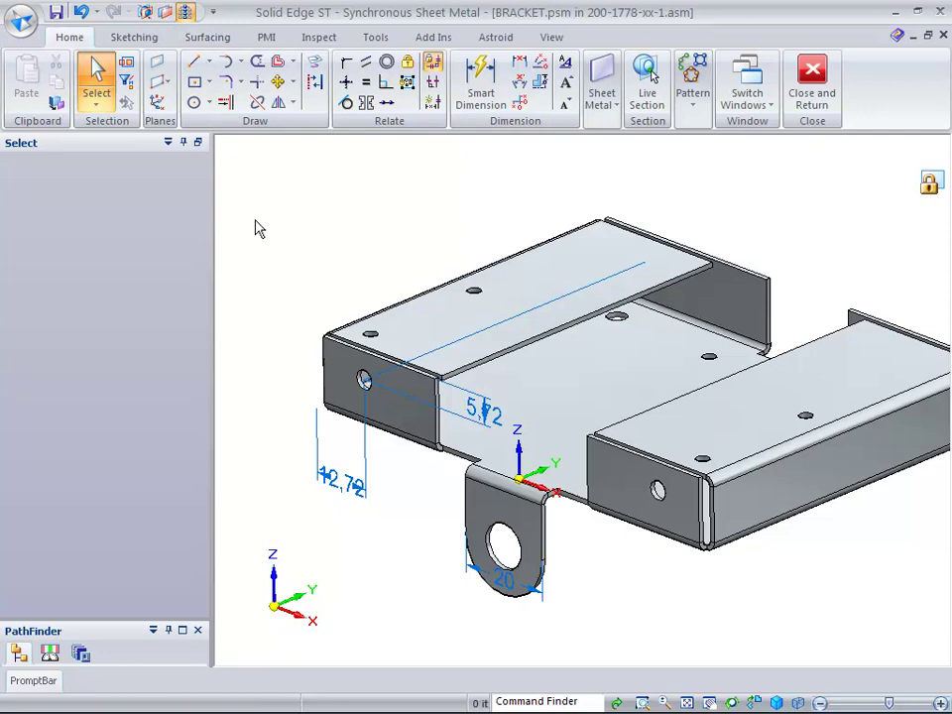
# Flatten the bracket from its top face, using an edge as x-axis and origin.
pyautogui.click(381, 42)
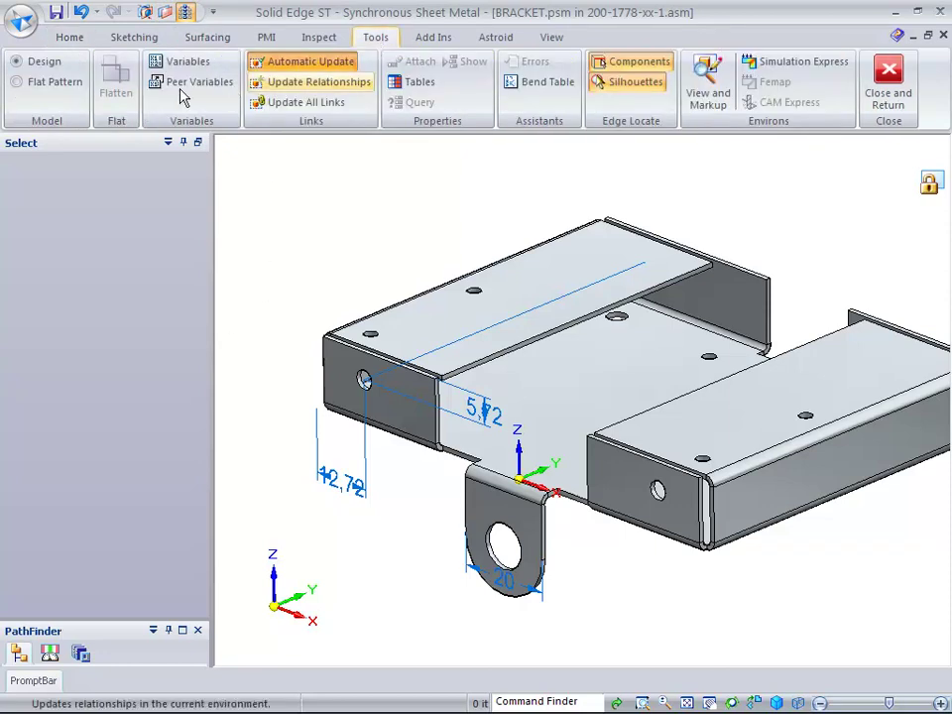
pyautogui.click(58, 83)
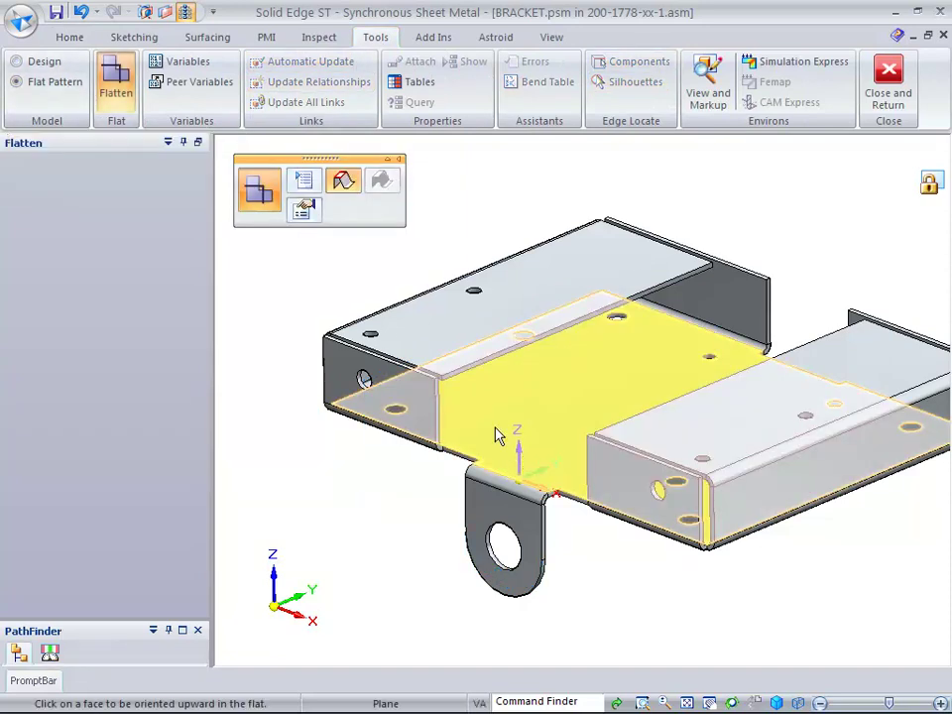
pyautogui.click(500, 436)
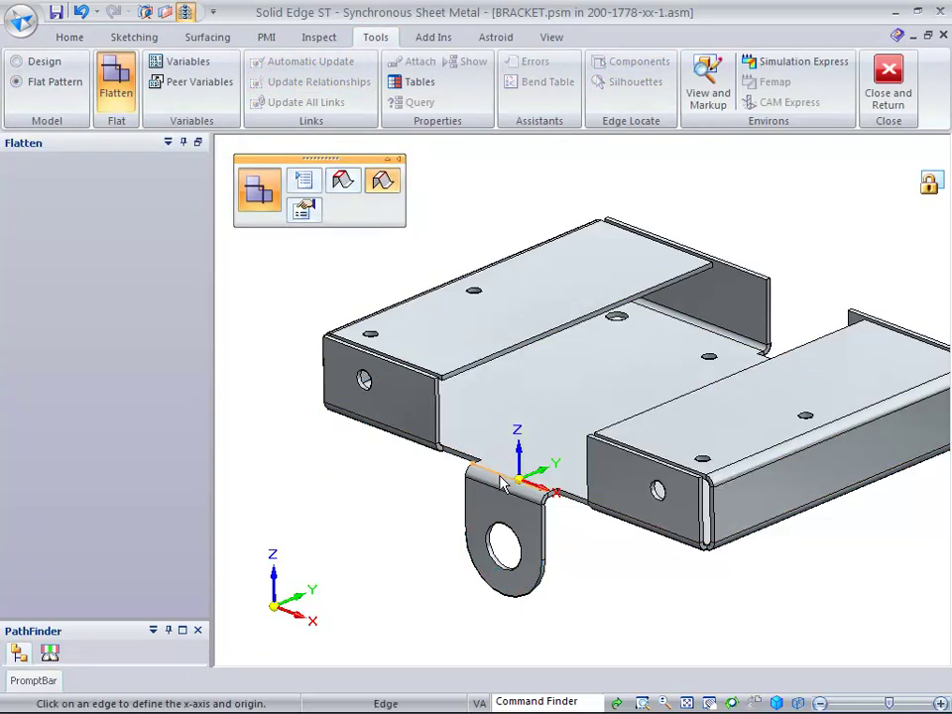
pyautogui.click(503, 483)
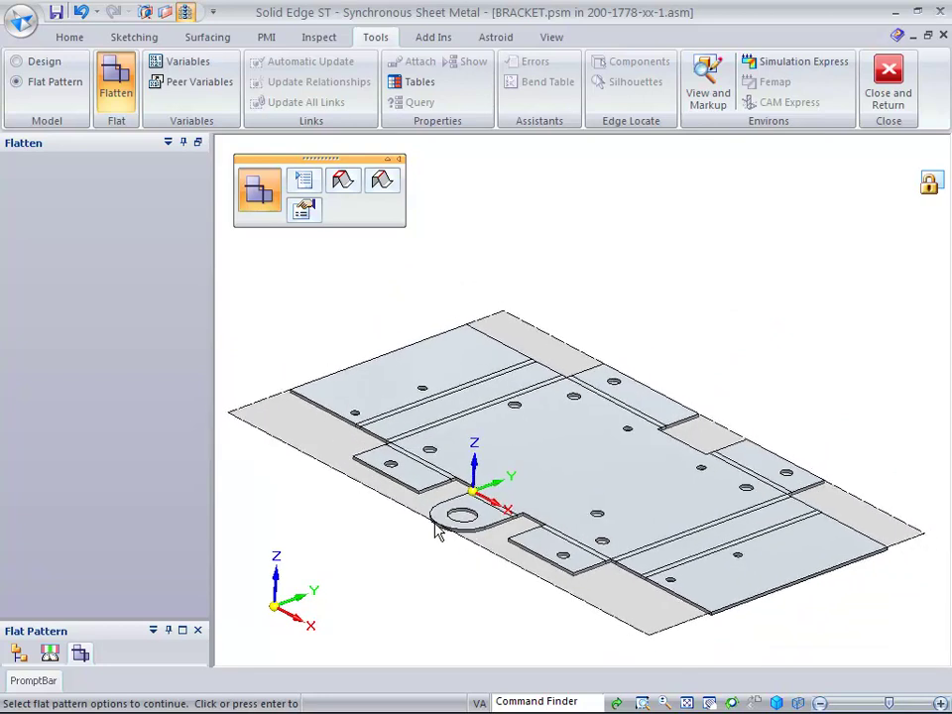
pyautogui.click(182, 631)
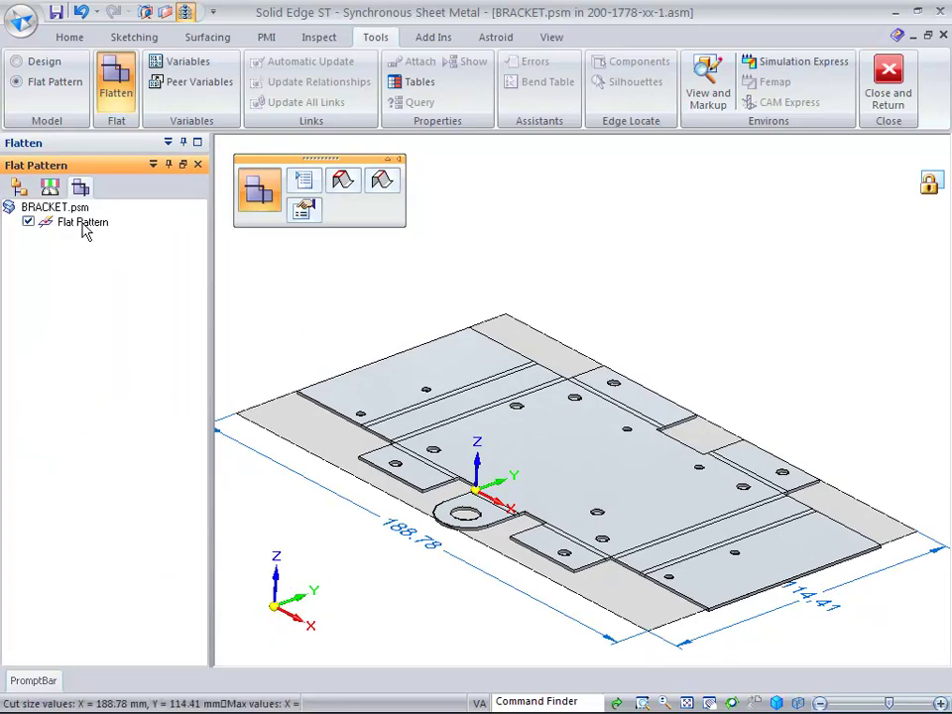
pyautogui.moveTo(85, 231)
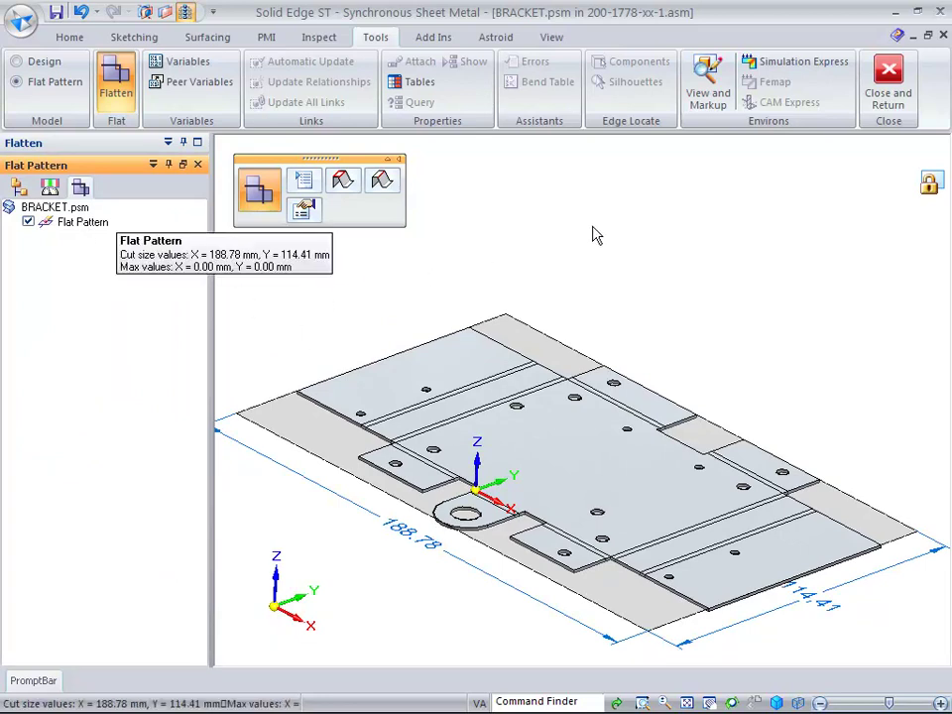
pyautogui.press('Escape')
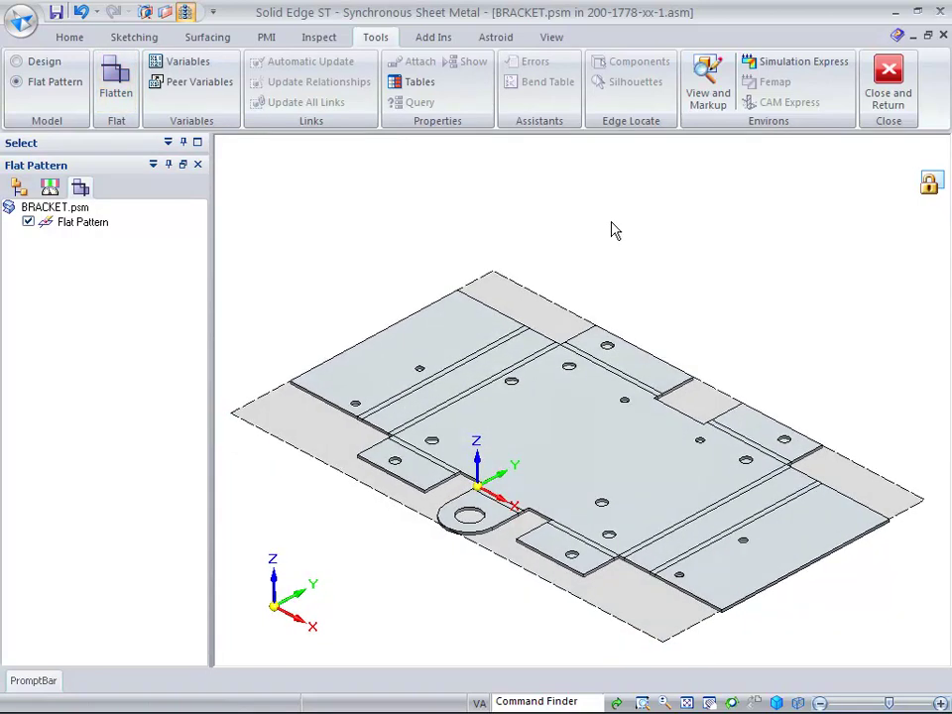
# Open Solid Edge Options at the Flat Pattern Treatments page.
pyautogui.click(22, 22)
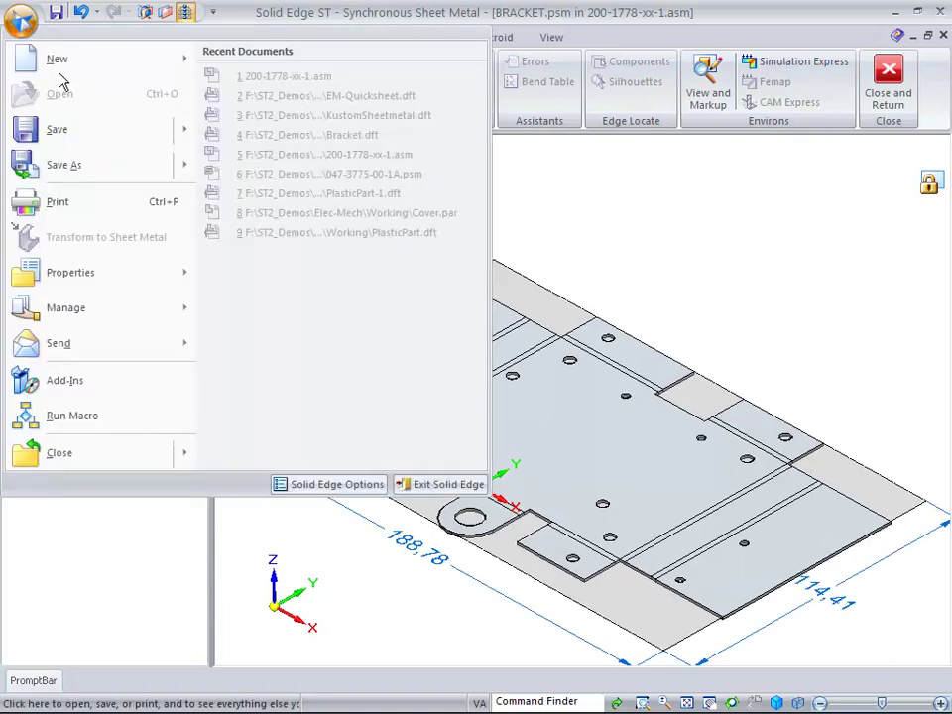
pyautogui.press('Escape')
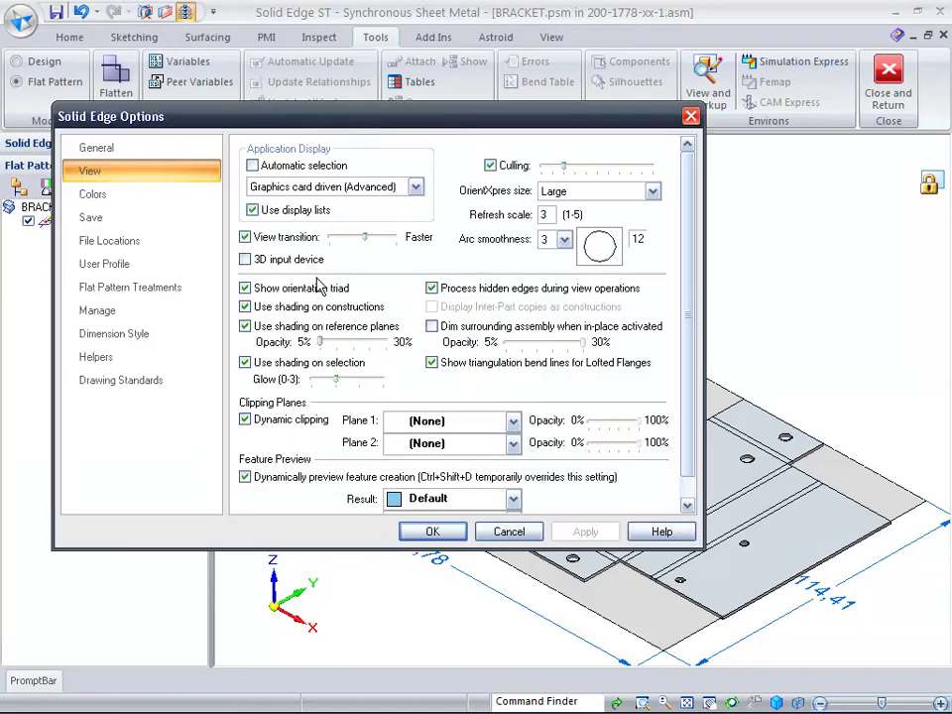
pyautogui.click(121, 307)
pyautogui.click(121, 289)
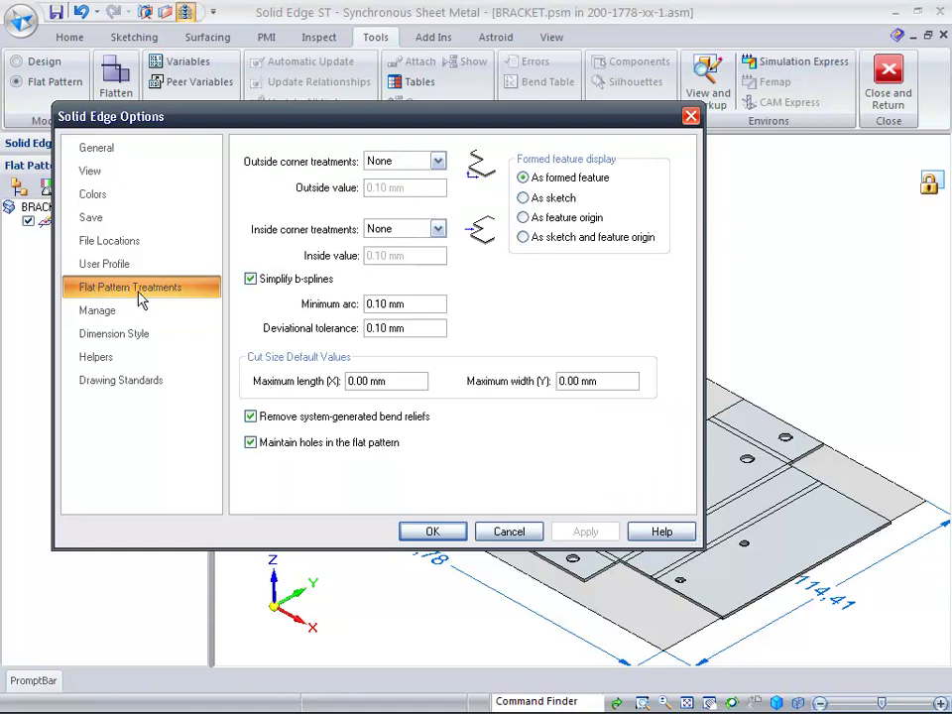
pyautogui.moveTo(343, 123); pyautogui.dragTo(370, 44)
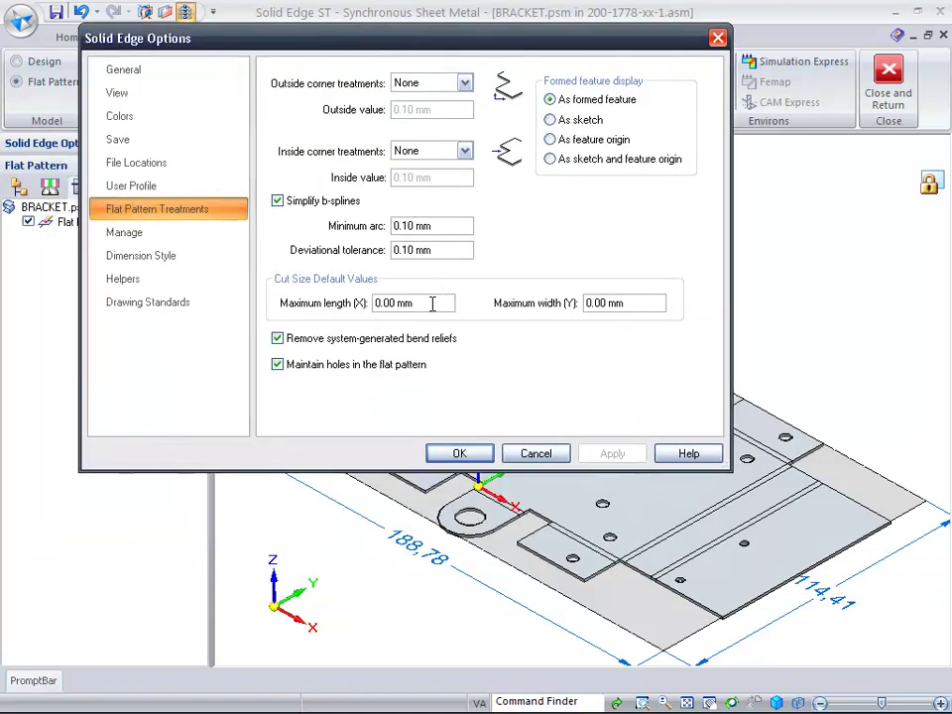
# Enter 200 mm maximum length and 150 mm maximum width, keep outside corners None, and close.
pyautogui.moveTo(432, 303); pyautogui.dragTo(282, 303)
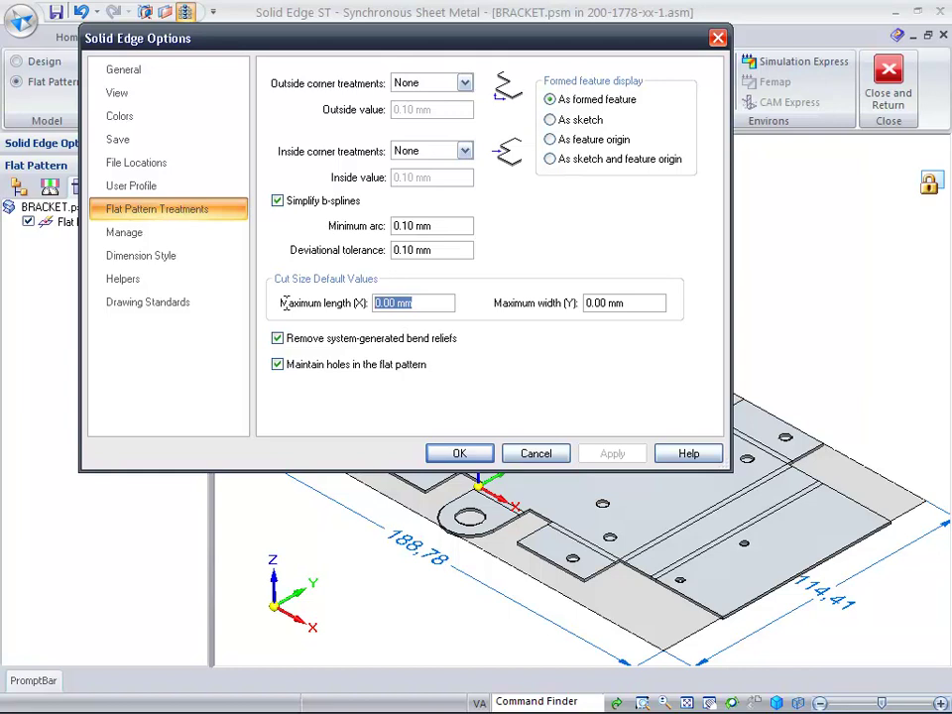
pyautogui.write('200')
pyautogui.press('Tab')
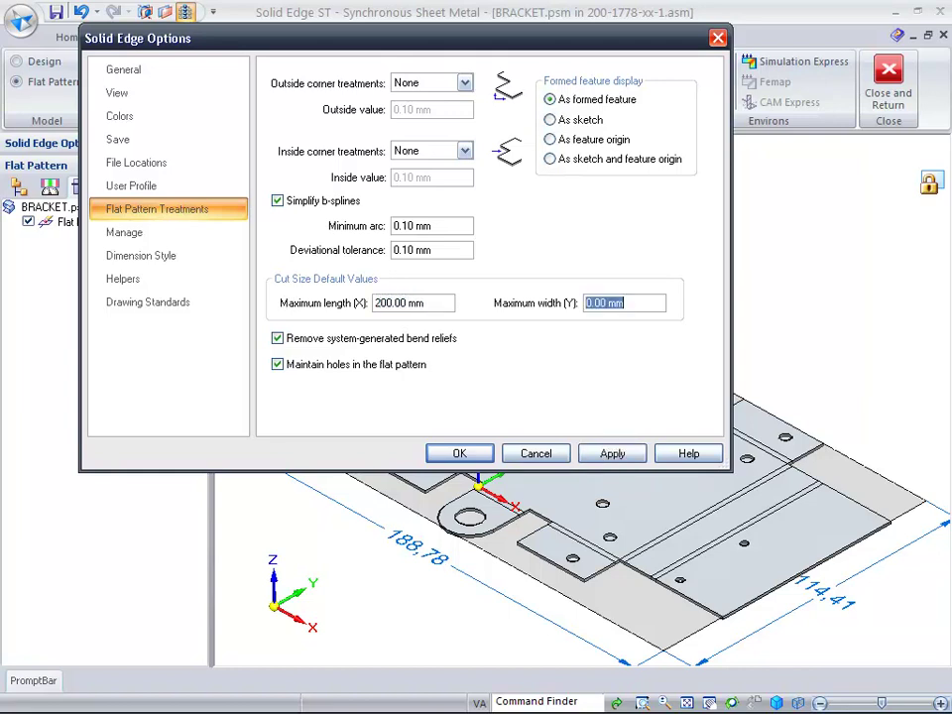
pyautogui.write('150')
pyautogui.press('Tab')
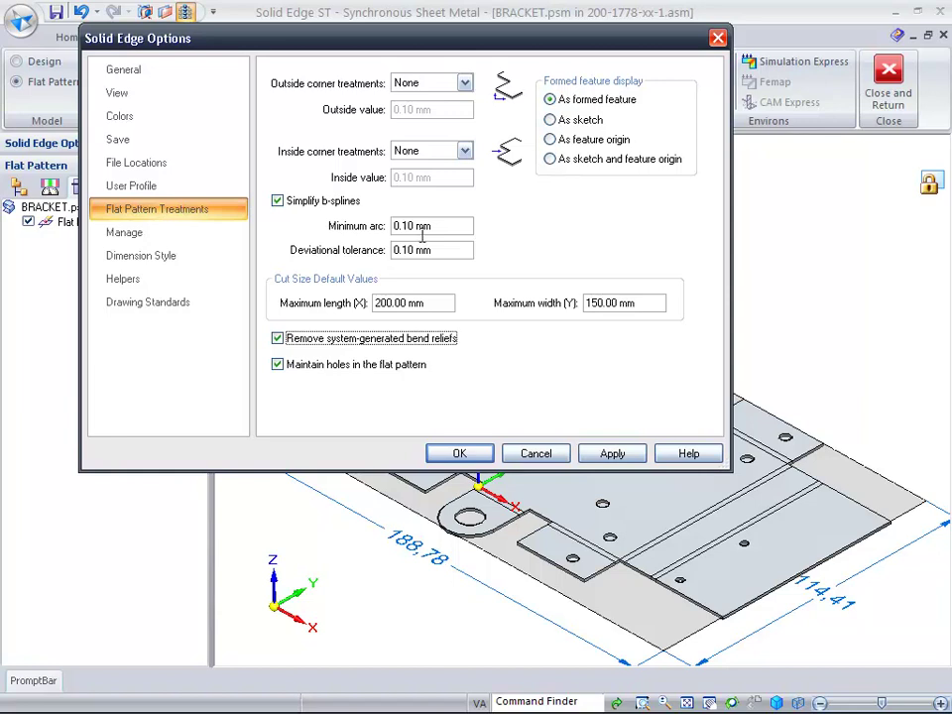
pyautogui.click(465, 83)
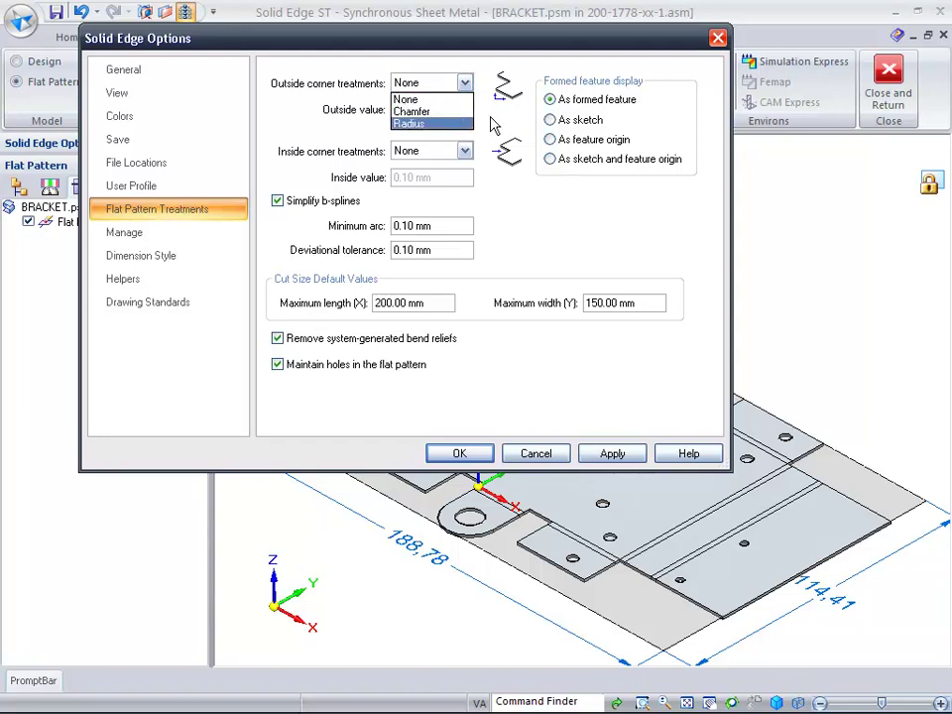
pyautogui.click(492, 125)
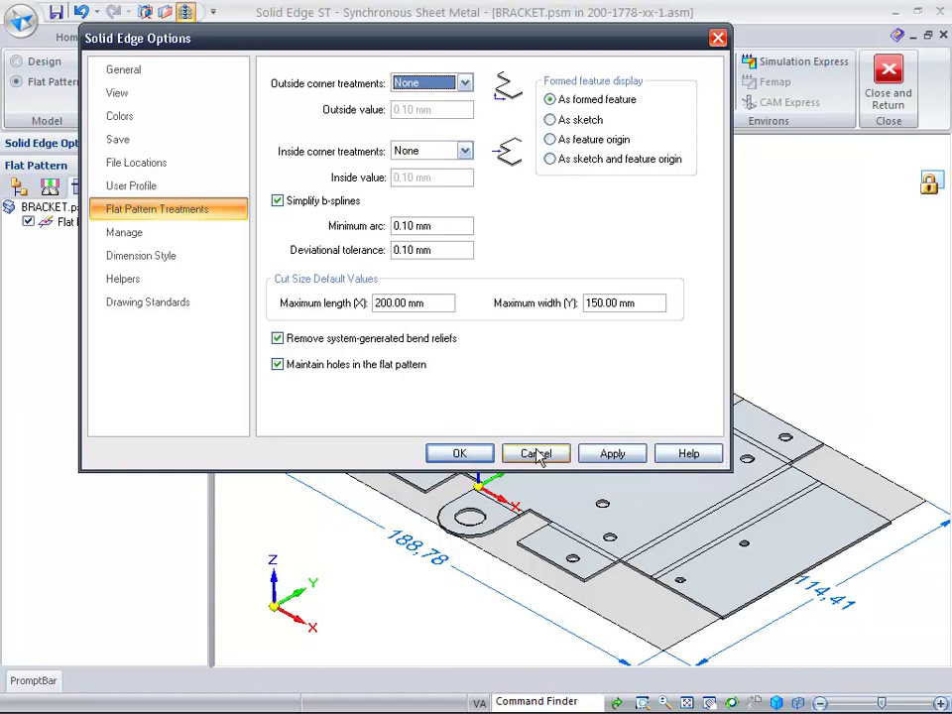
pyautogui.press('Return')
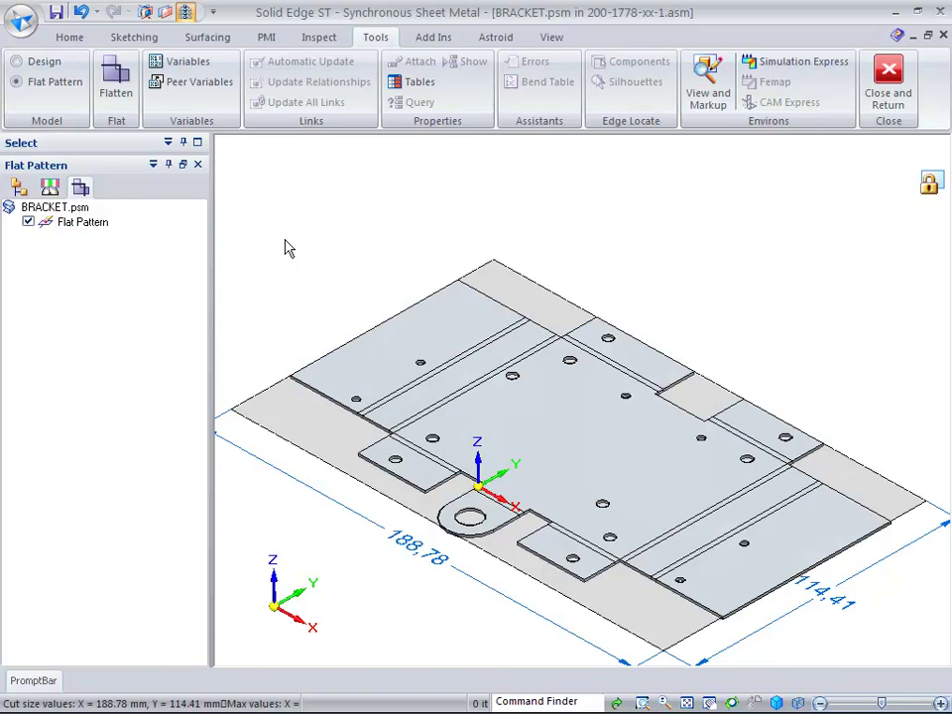
# Close the bracket to return to the full assembly, then open the application menu.
pyautogui.click(71, 37)
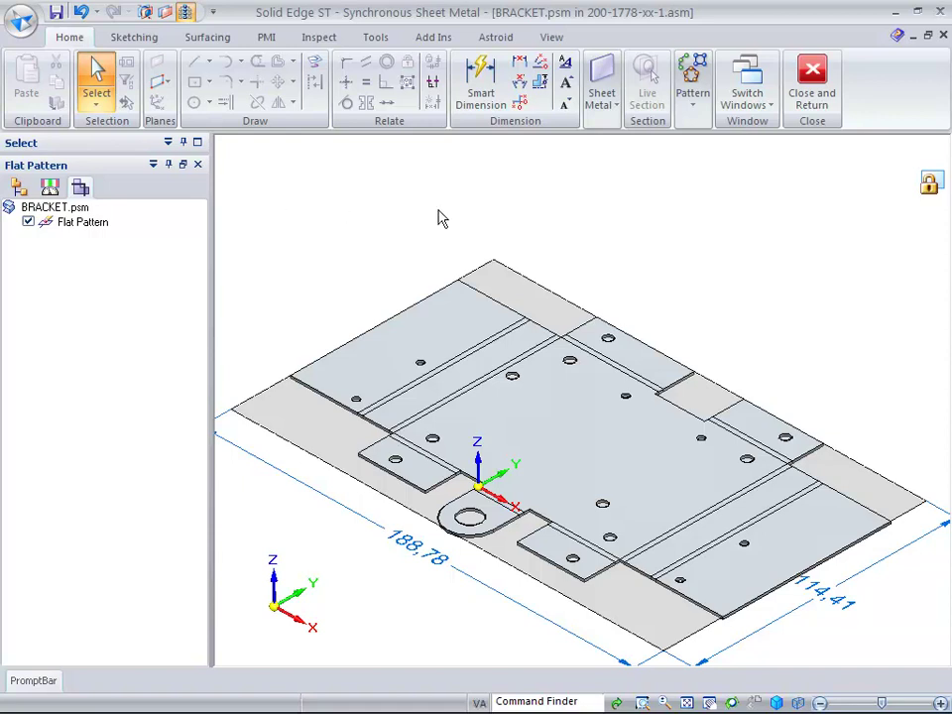
pyautogui.click(824, 93)
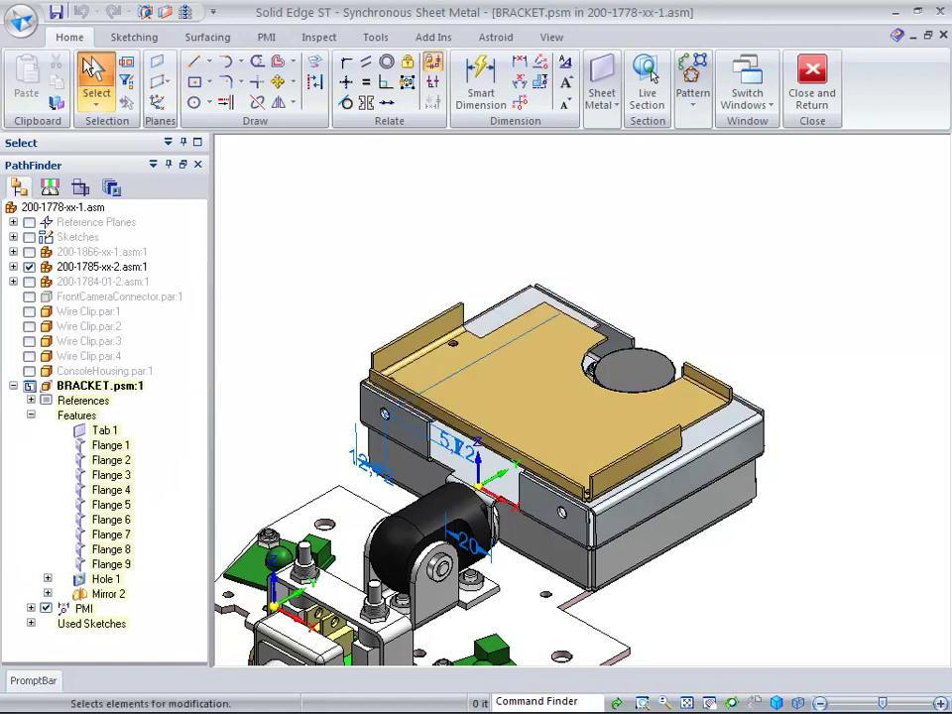
pyautogui.click(19, 20)
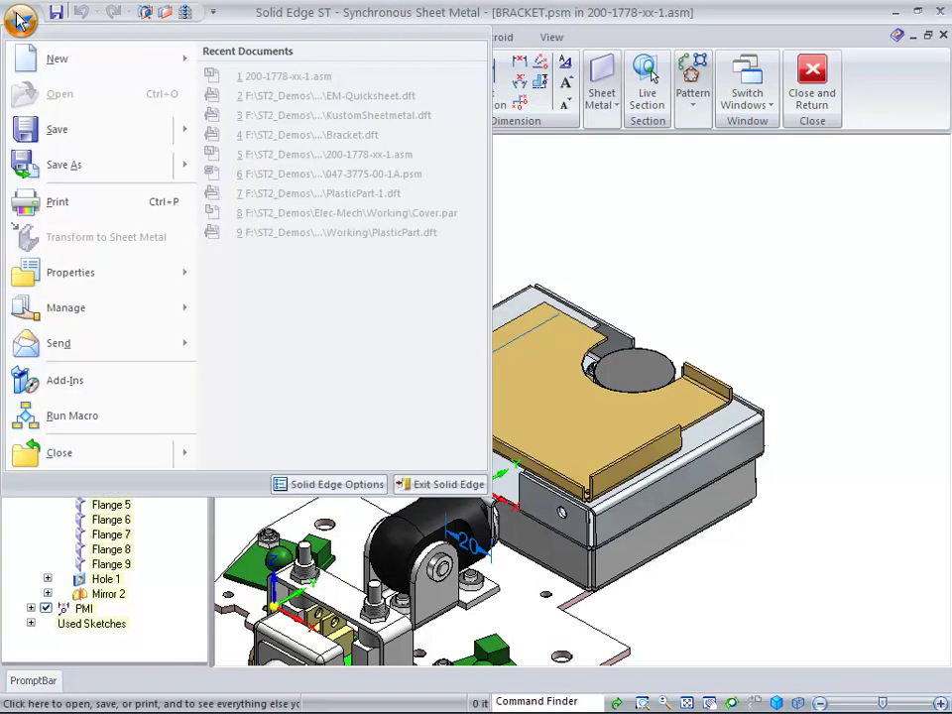
# Start a new drawing of the bracket using the Quicksheet template EM-Quicksheet.dft.
pyautogui.moveTo(45, 55)
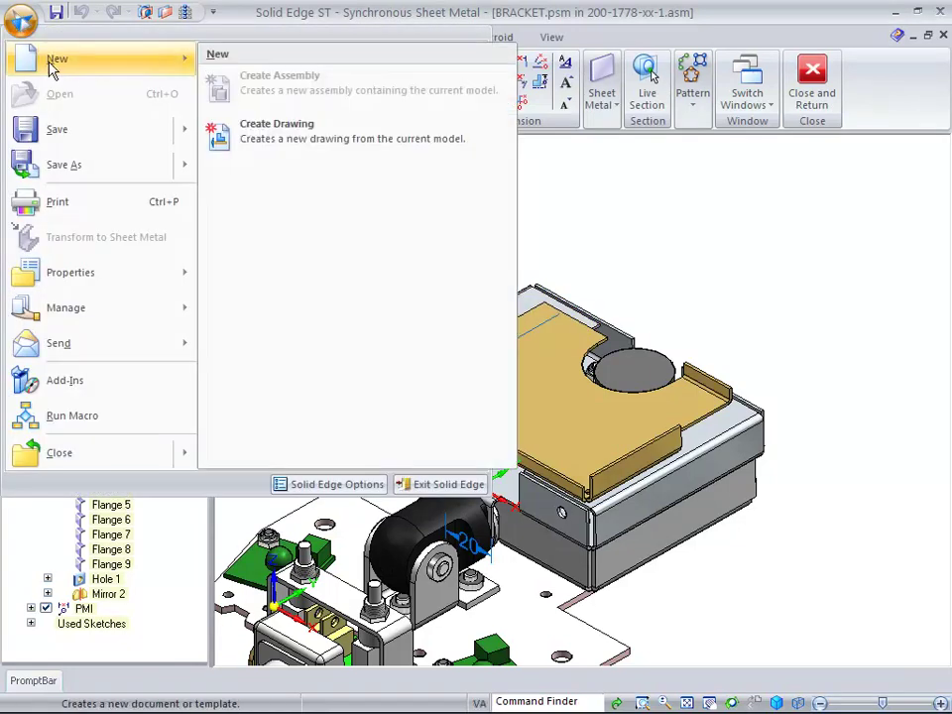
pyautogui.click(318, 135)
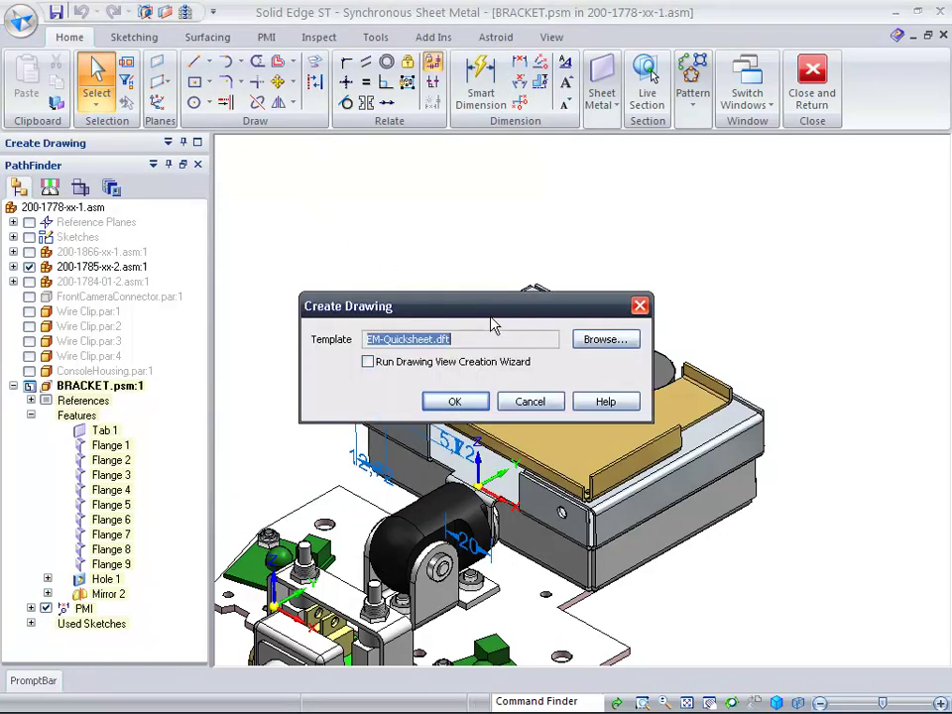
pyautogui.click(599, 341)
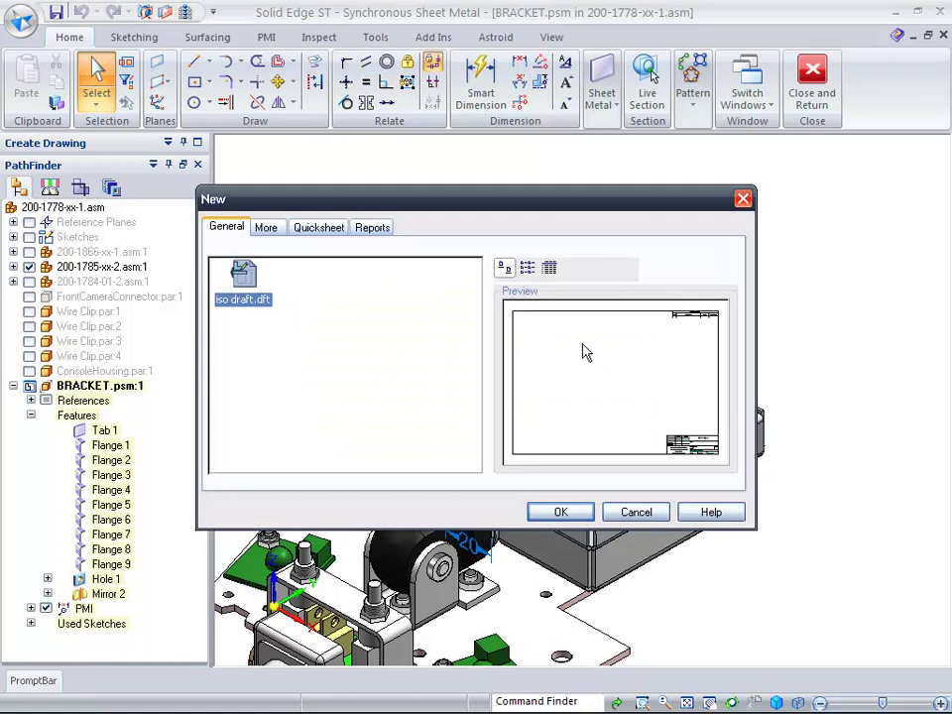
pyautogui.click(337, 227)
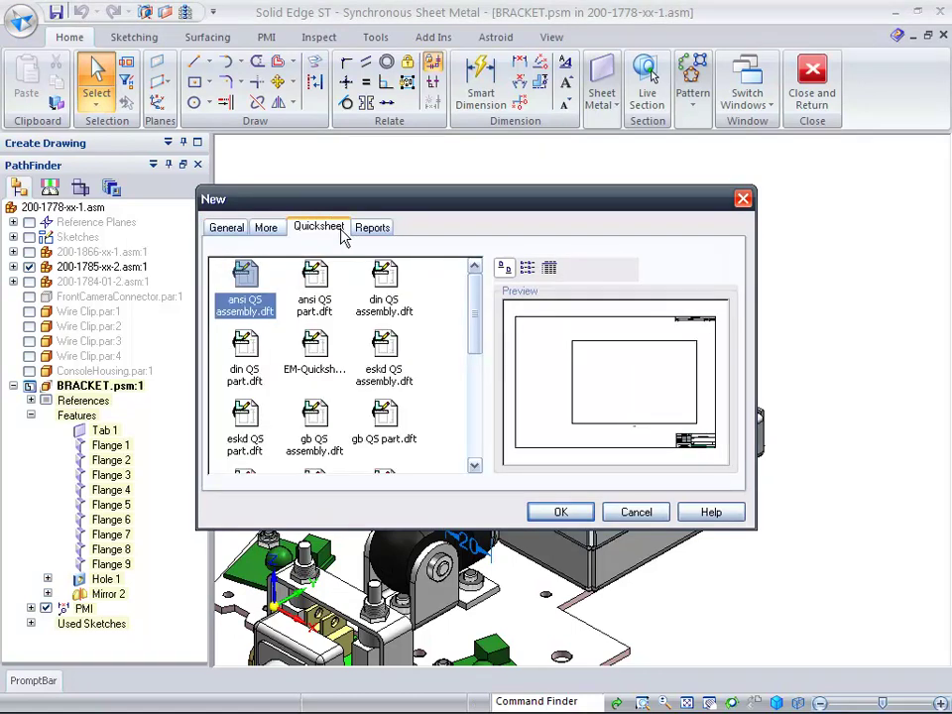
pyautogui.scroll(-1, 471, 304)
pyautogui.click(315, 333)
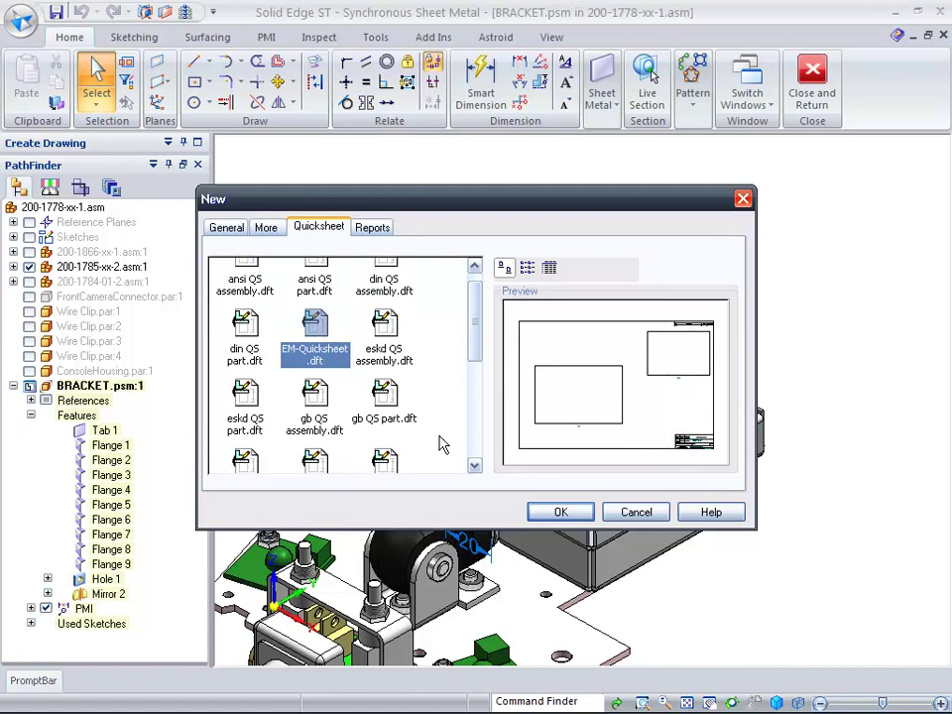
pyautogui.click(555, 512)
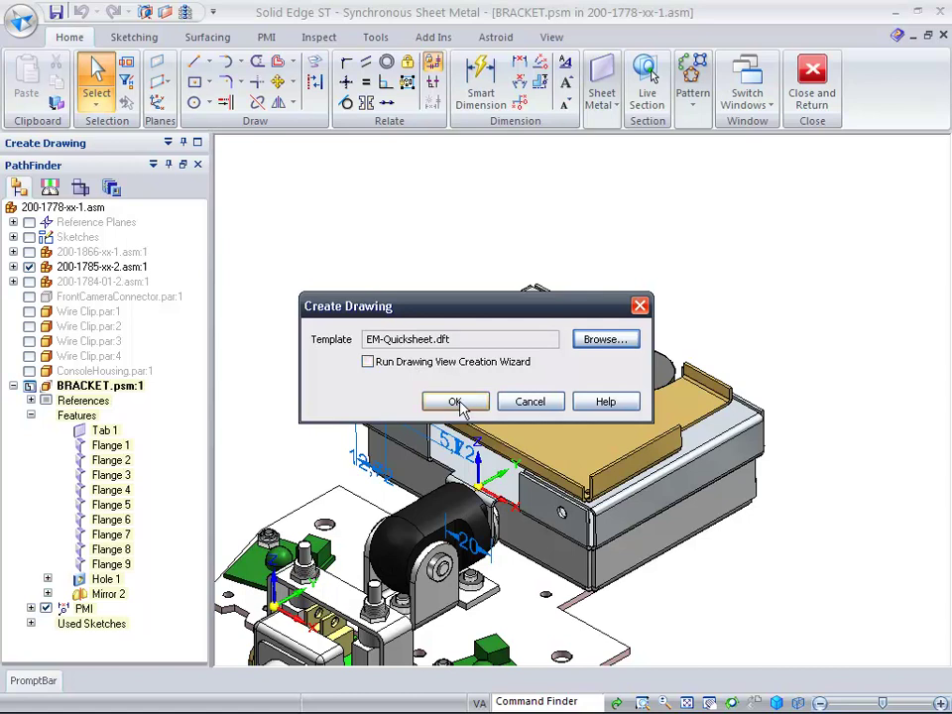
# Create the drawing, shade the isometric view with visible edges, and update the views.
pyautogui.click(455, 401)
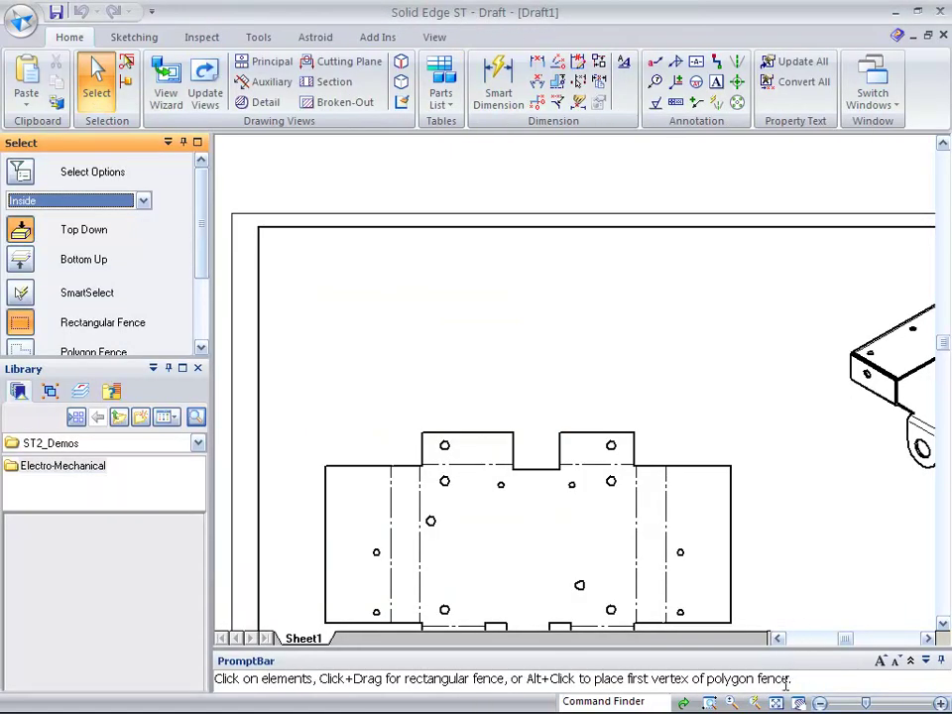
pyautogui.click(777, 702)
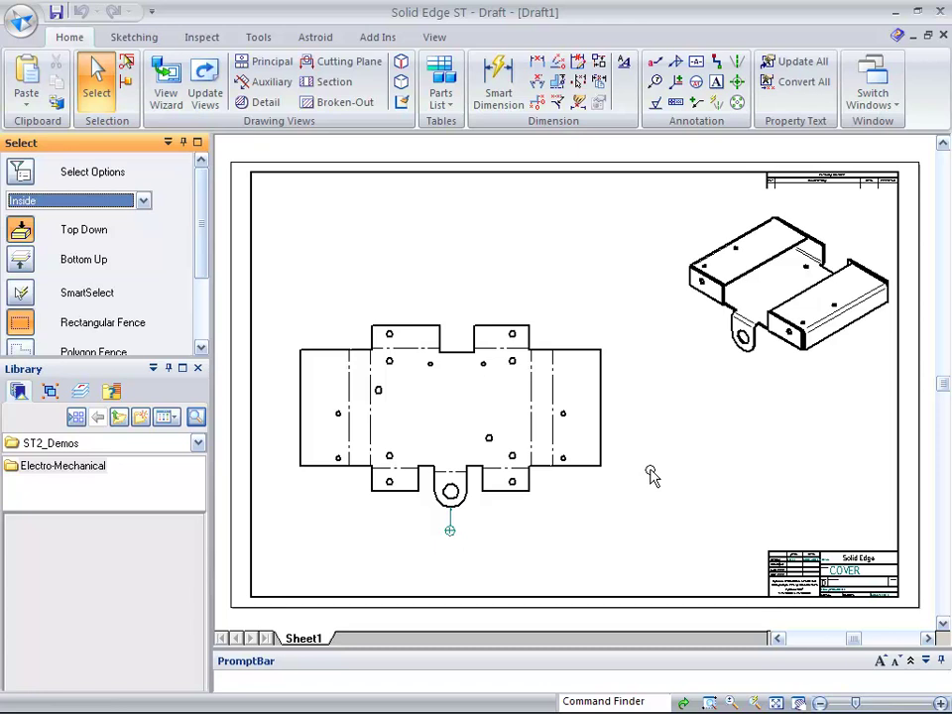
pyautogui.click(728, 288)
pyautogui.moveTo(203, 231); pyautogui.dragTo(200, 297)
pyautogui.click(21, 328)
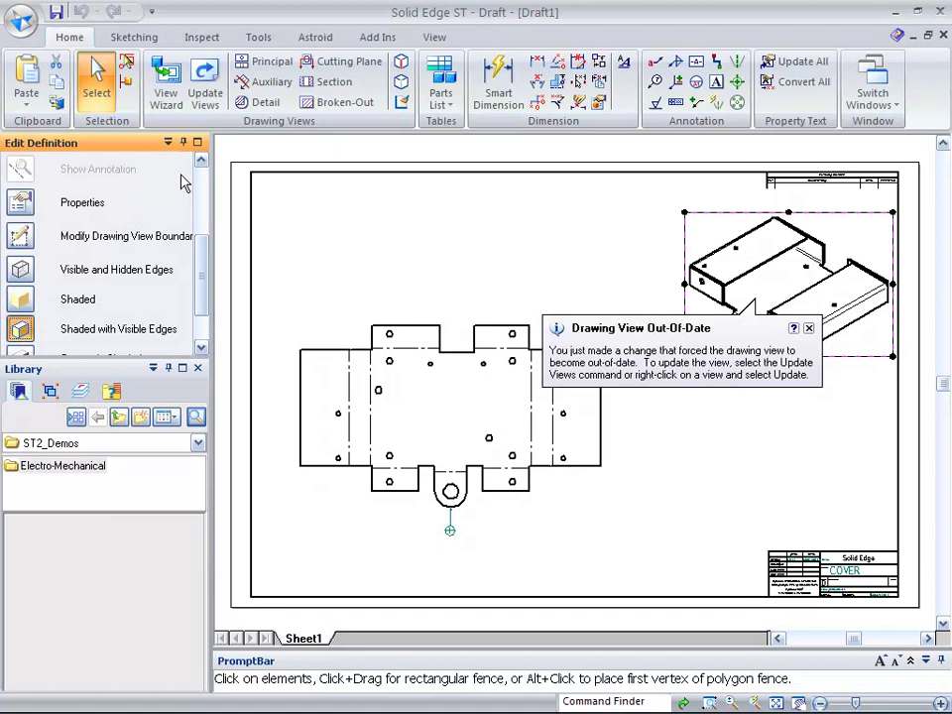
pyautogui.click(205, 92)
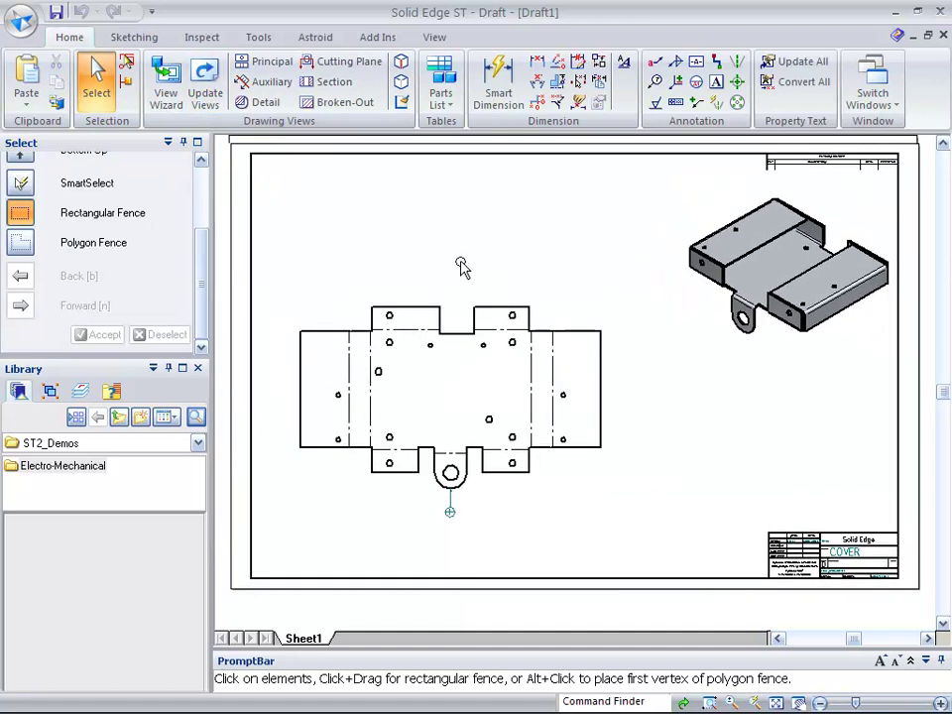
# Start a bend table and title it 'MANUFACTURING BEND INFORMATION' in its properties.
pyautogui.click(441, 99)
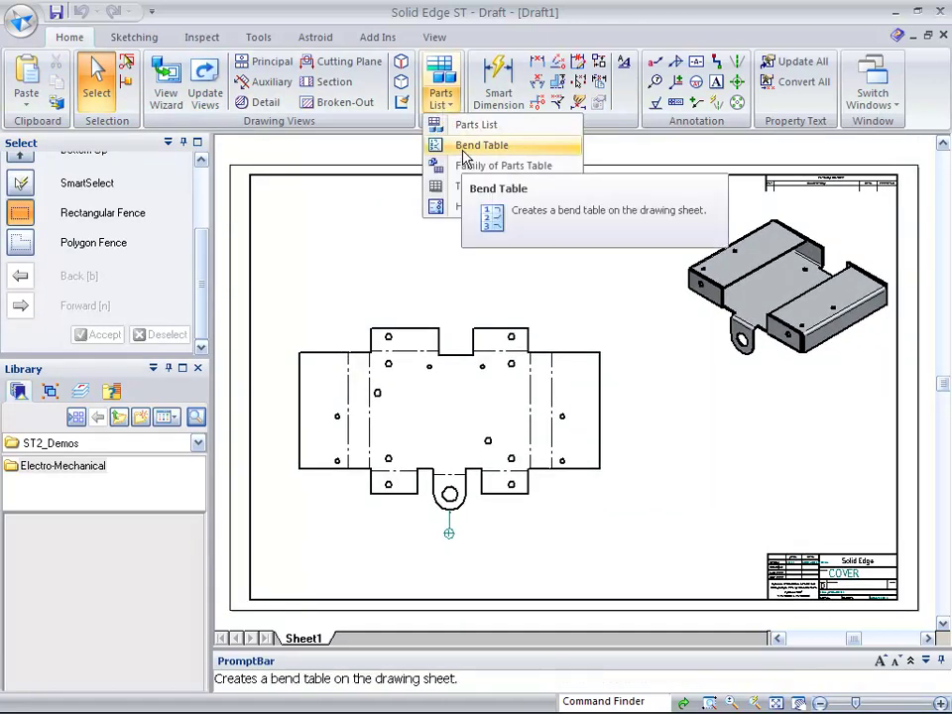
pyautogui.click(436, 144)
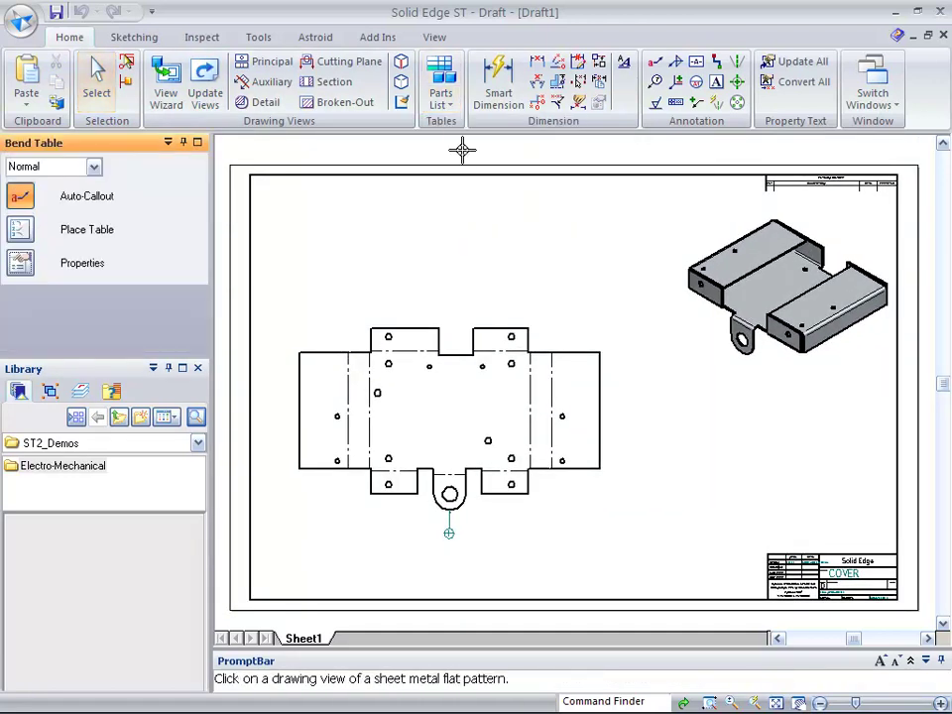
pyautogui.click(40, 266)
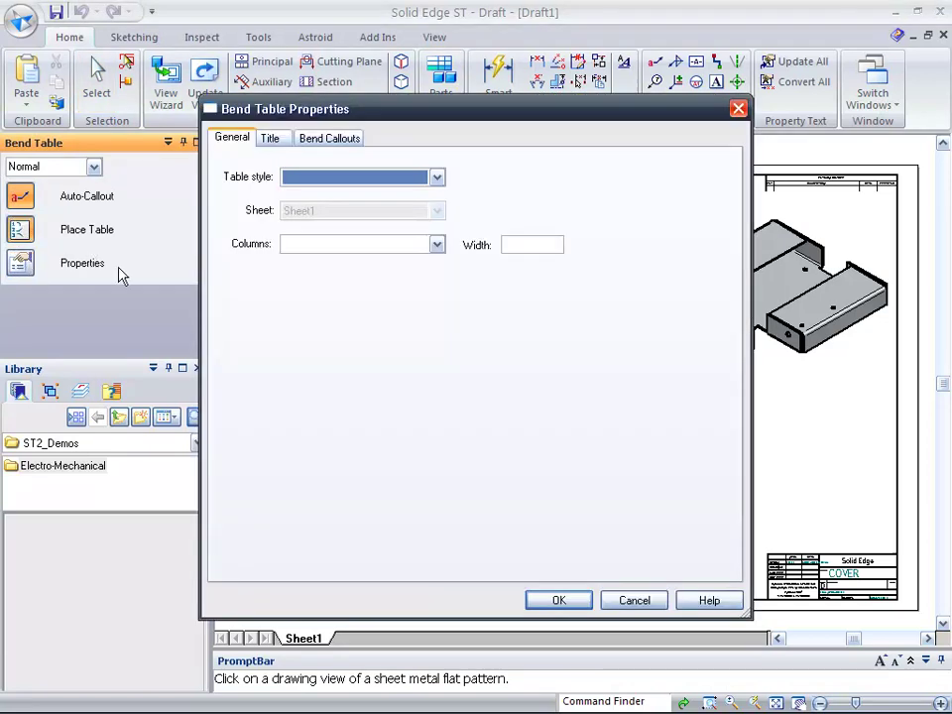
pyautogui.click(278, 141)
pyautogui.click(260, 193)
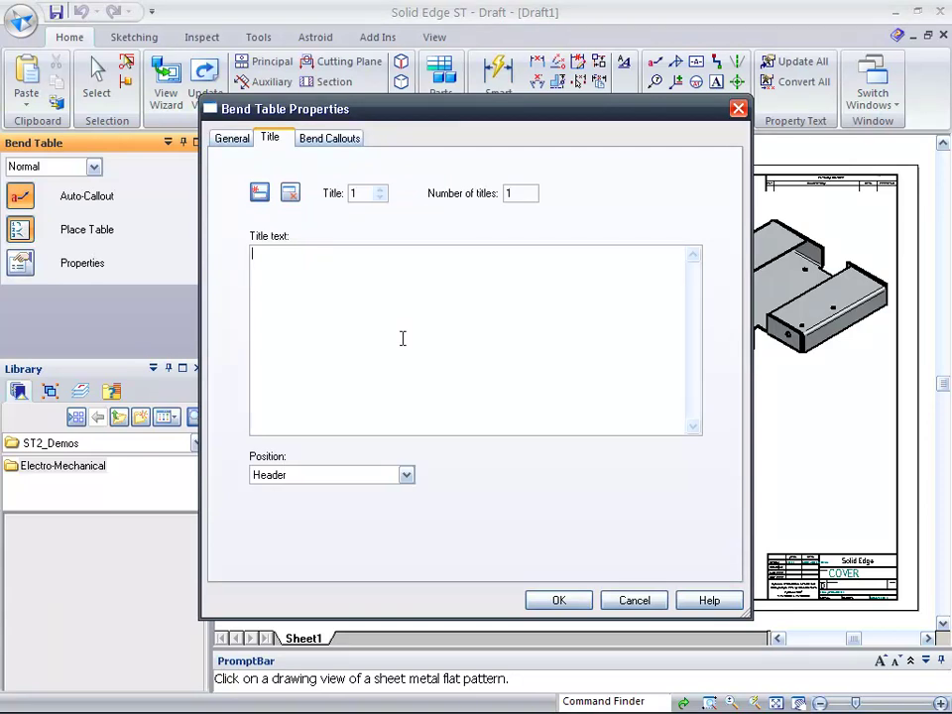
pyautogui.write('MANUFACTURING BEND INFORMATION')
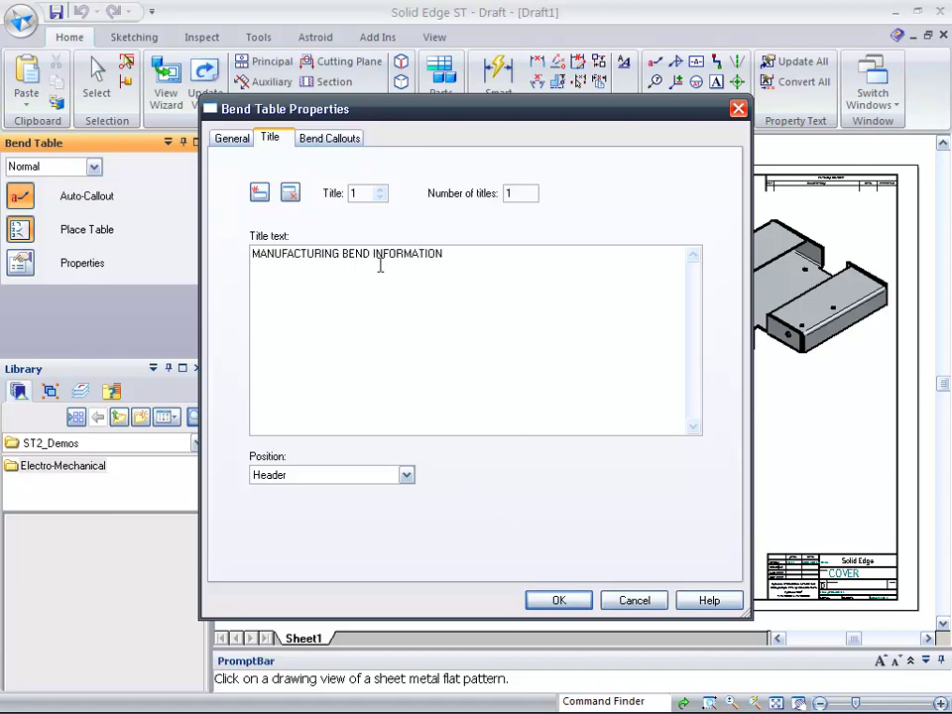
pyautogui.click(226, 142)
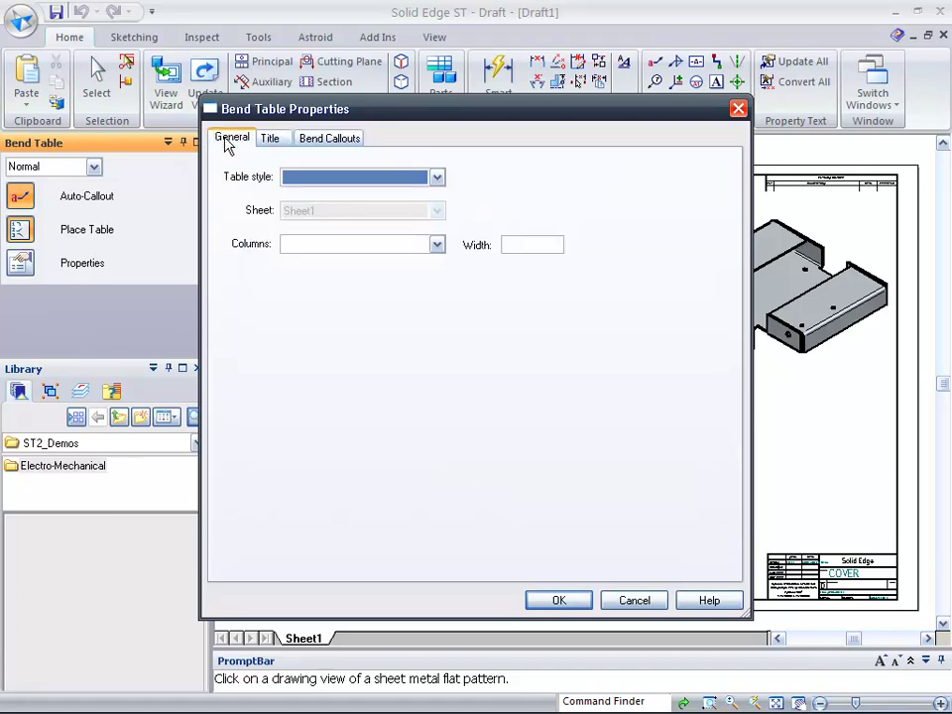
pyautogui.click(570, 602)
# Attach the bend table to the flat pattern, drop it at the sheet's lower right, and inspect it.
pyautogui.click(539, 463)
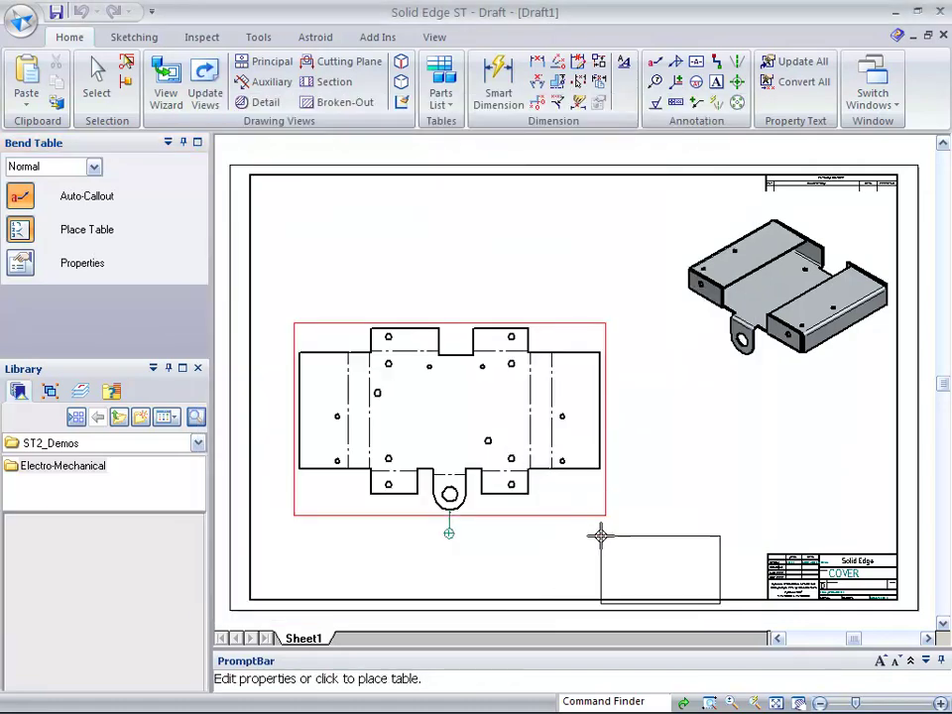
pyautogui.click(647, 531)
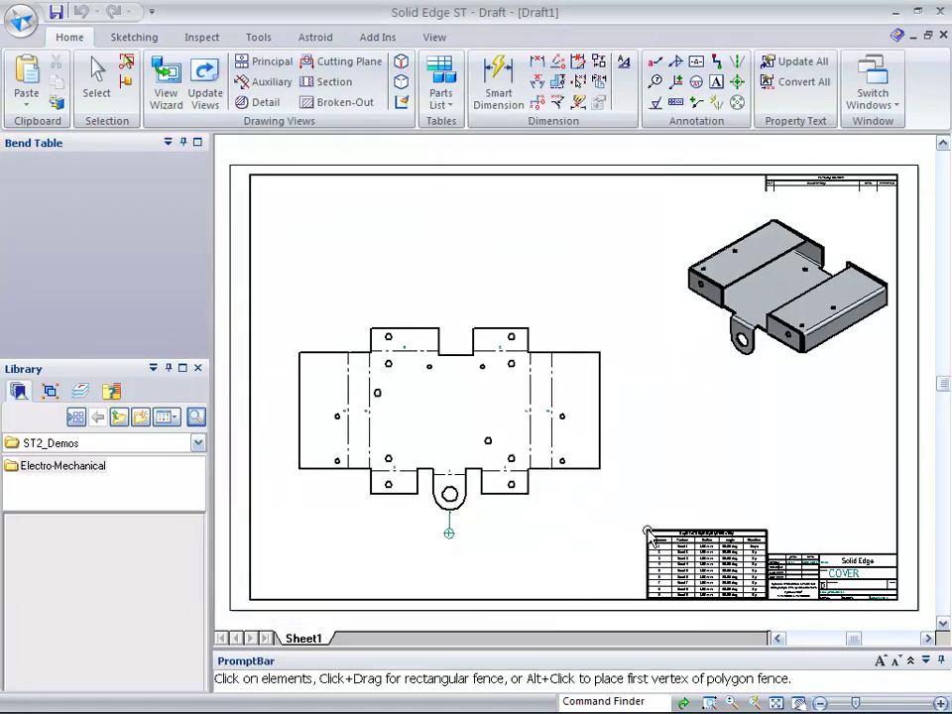
pyautogui.scroll(5, 637, 504)
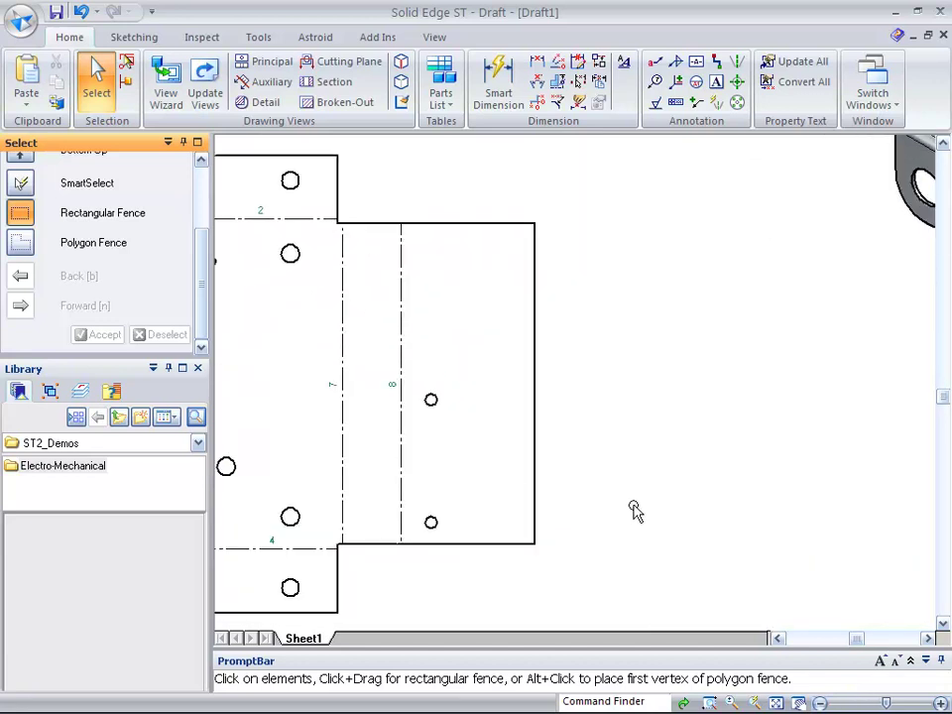
pyautogui.moveTo(634, 510)
pyautogui.mouseDown(button='middle')
pyautogui.moveTo(675, 484)
pyautogui.moveTo(935, 514)
pyautogui.mouseUp(button='middle')
pyautogui.moveTo(476, 406)
pyautogui.mouseDown(button='middle')
pyautogui.moveTo(517, 361)
pyautogui.moveTo(317, 304)
pyautogui.mouseUp(button='middle')
pyautogui.moveTo(908, 431)
pyautogui.mouseDown(button='middle')
pyautogui.moveTo(527, 310)
pyautogui.moveTo(597, 327)
pyautogui.moveTo(563, 289)
pyautogui.mouseUp(button='middle')
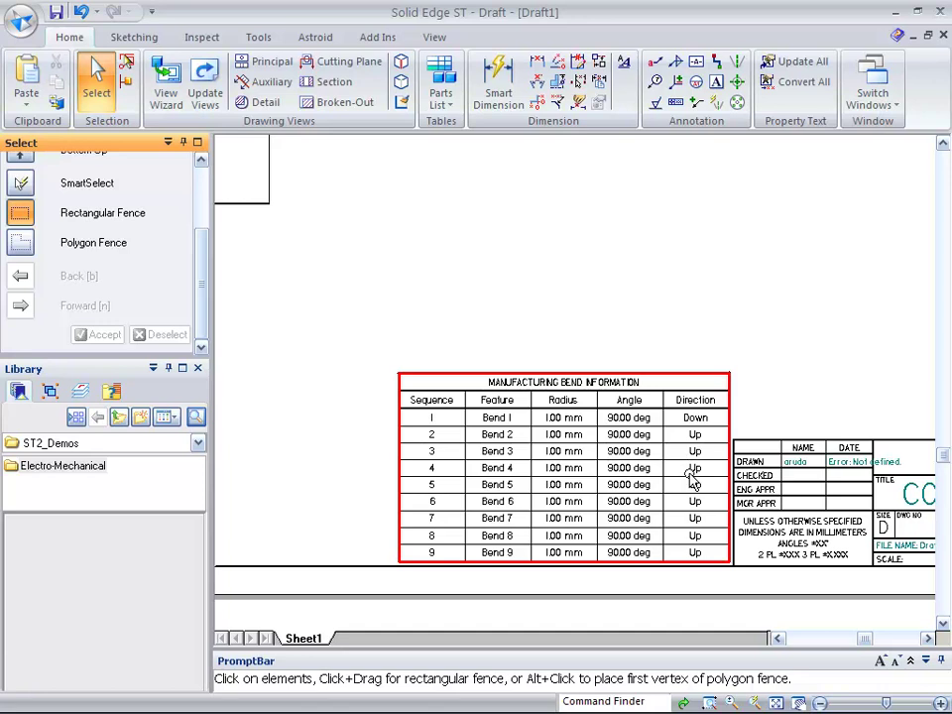
pyautogui.scroll(-5, 635, 506)
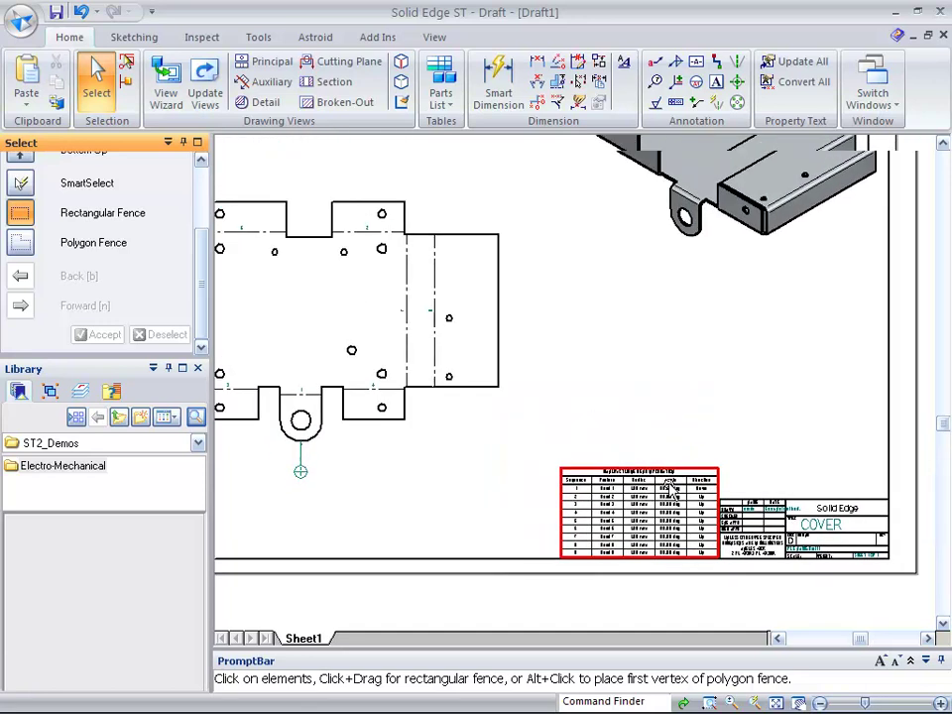
pyautogui.scroll(-3, 677, 536)
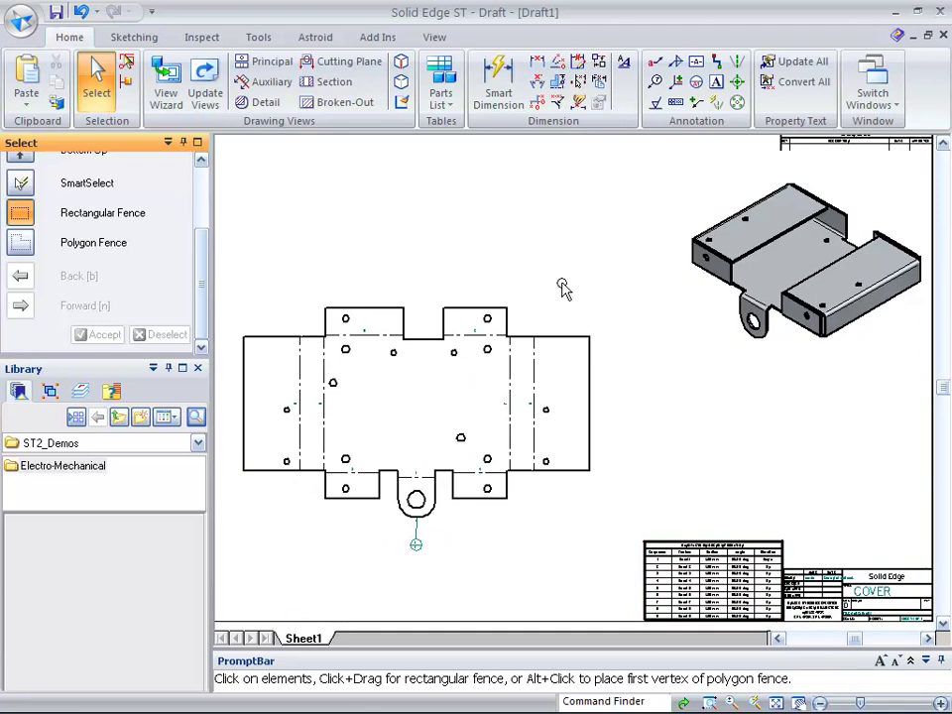
pyautogui.scroll(2, 416, 258)
pyautogui.moveTo(547, 277); pyautogui.dragTo(553, 279, button='middle')
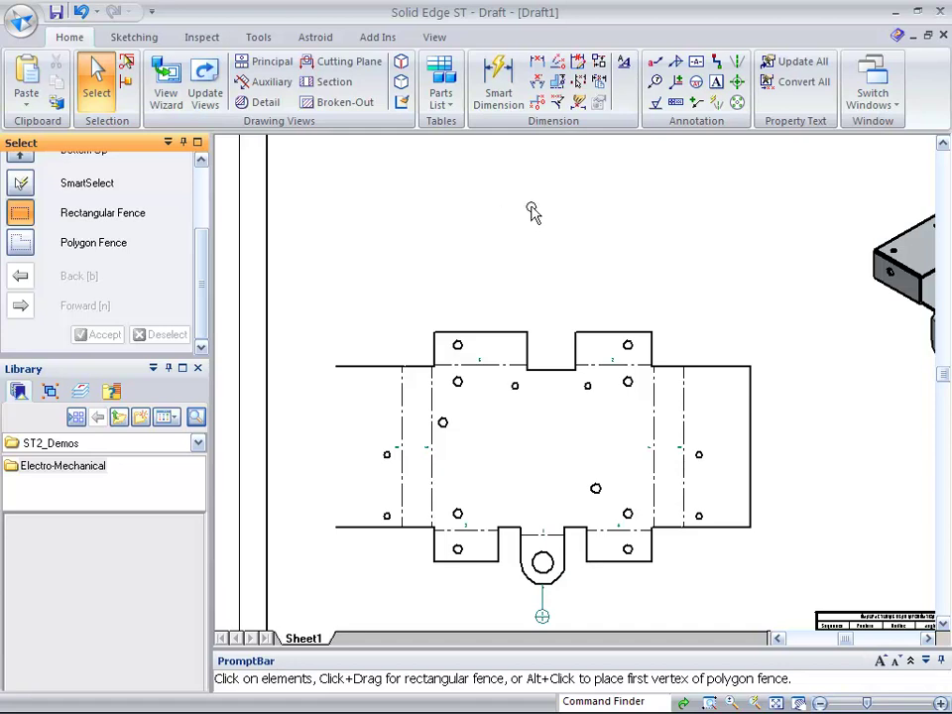
pyautogui.click(777, 703)
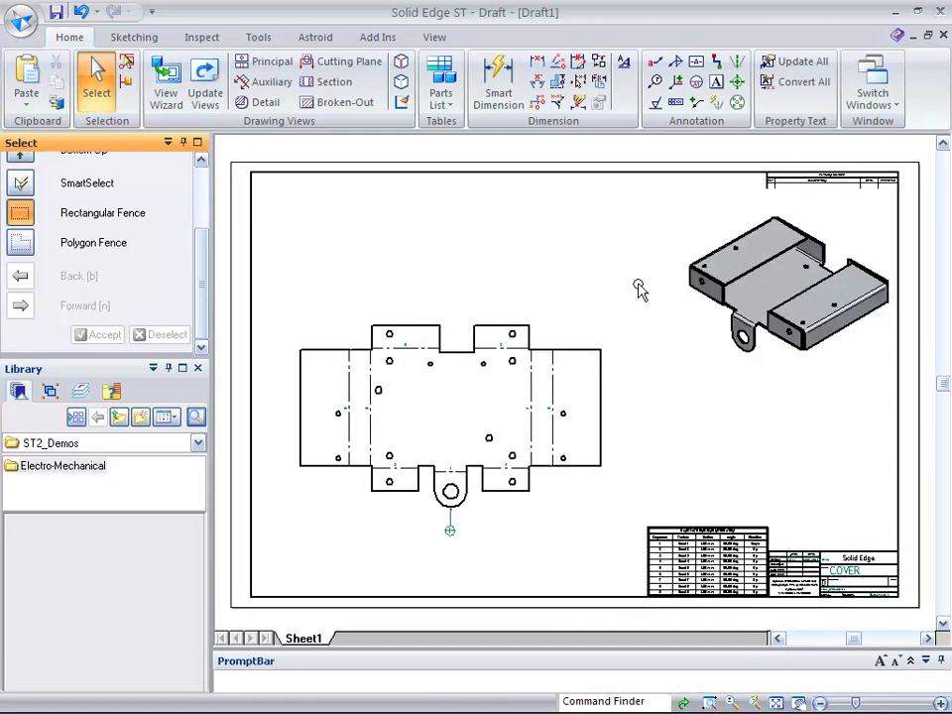
pyautogui.scroll(3, 435, 261)
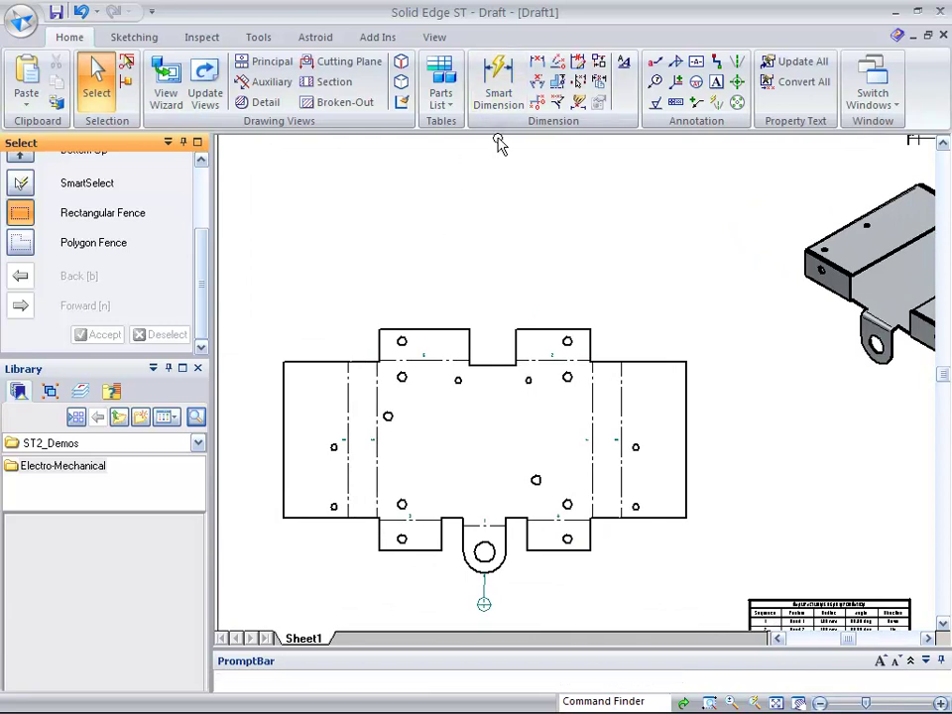
# Add a 100.81 overall smart dimension across the bracket's edges.
pyautogui.click(504, 92)
pyautogui.scroll(5, 514, 227)
pyautogui.moveTo(514, 316)
pyautogui.mouseDown(button='middle')
pyautogui.moveTo(366, 336)
pyautogui.moveTo(279, 425)
pyautogui.mouseUp(button='middle')
pyautogui.click(456, 278)
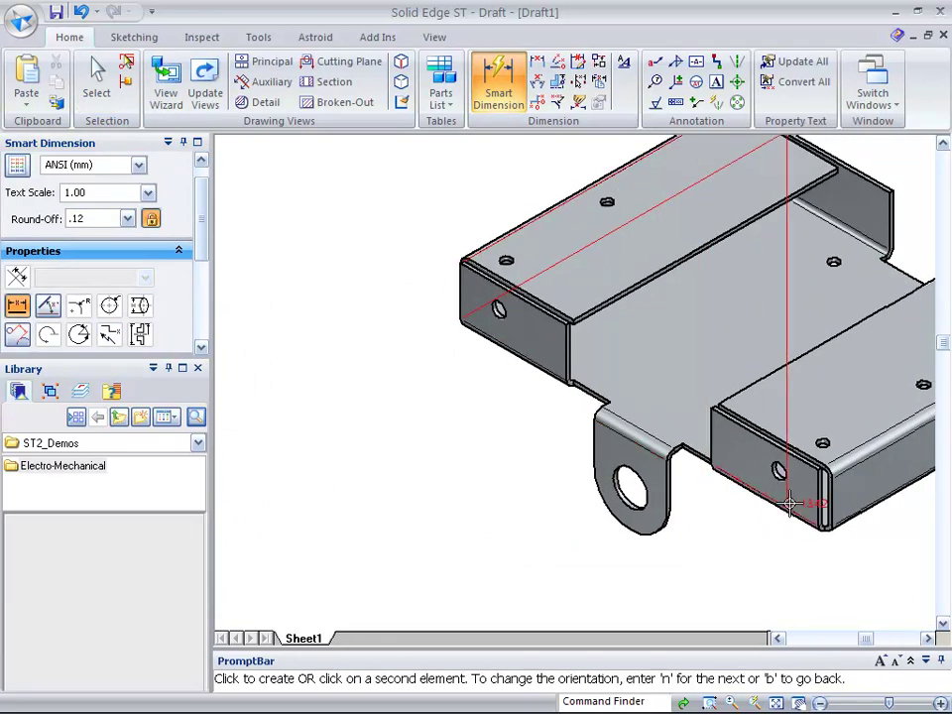
pyautogui.click(829, 500)
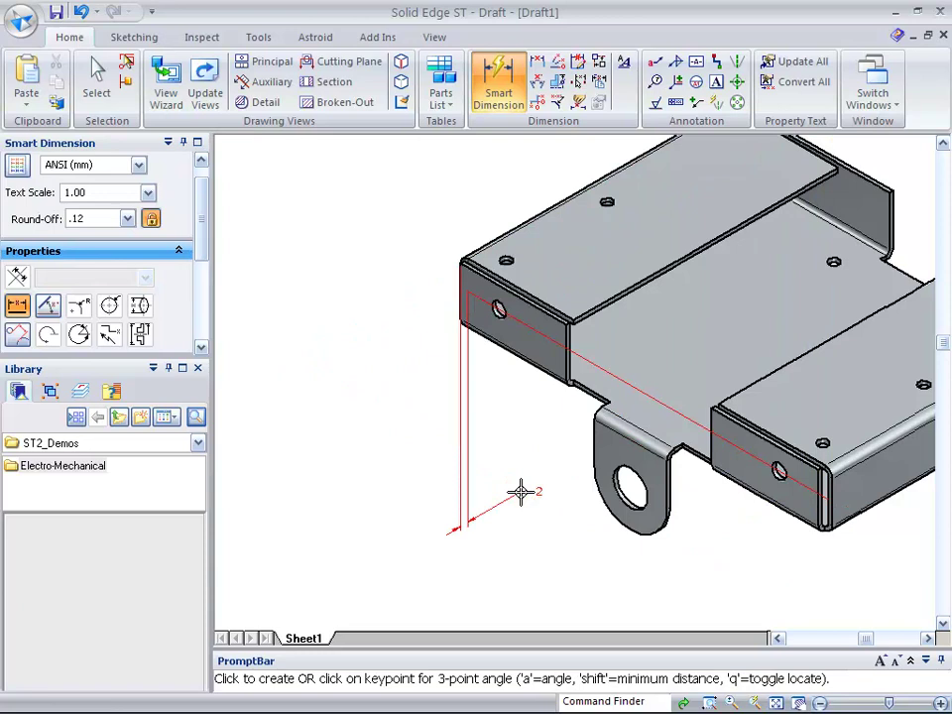
pyautogui.click(543, 525)
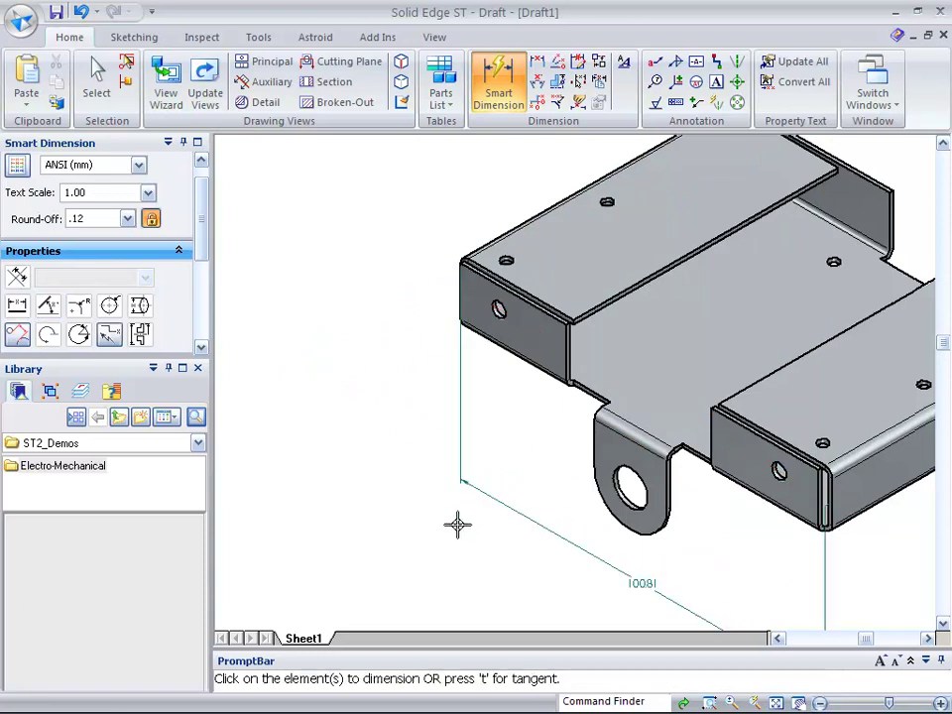
# Dimension the tab hole with a Ø20 diameter.
pyautogui.scroll(-3, 448, 518)
pyautogui.scroll(-2, 446, 481)
pyautogui.moveTo(450, 440)
pyautogui.mouseDown(button='middle')
pyautogui.moveTo(502, 399)
pyautogui.moveTo(580, 369)
pyautogui.mouseUp(button='middle')
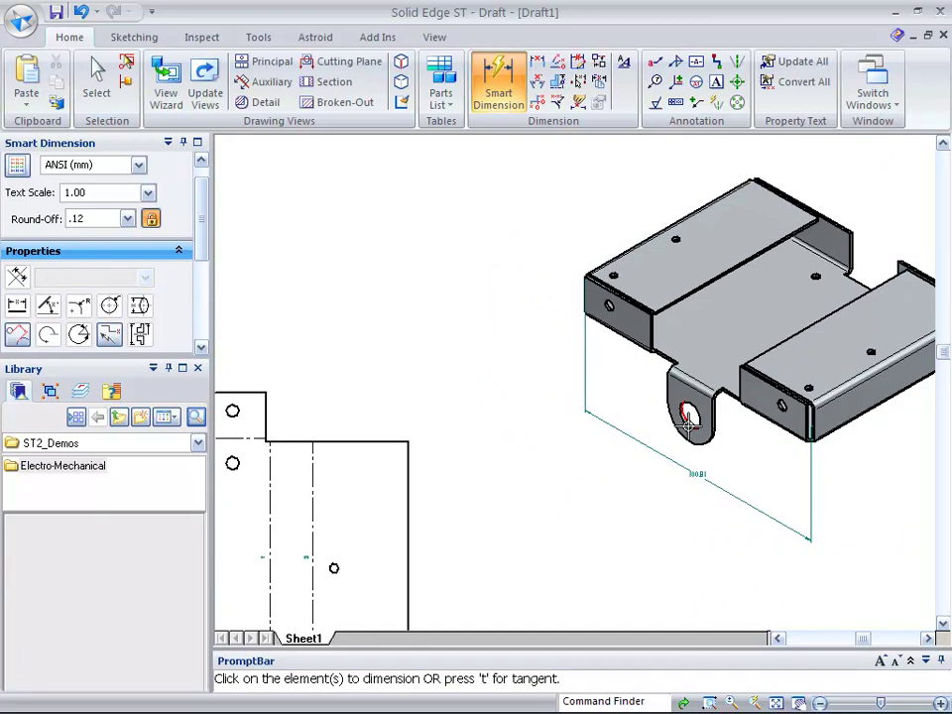
pyautogui.click(684, 418)
pyautogui.click(637, 462)
# Abandon the tab edge-to-hole dimension and pan until the whole flat pattern is visible.
pyautogui.moveTo(485, 459)
pyautogui.mouseDown(button='middle')
pyautogui.moveTo(510, 437)
pyautogui.moveTo(485, 472)
pyautogui.moveTo(570, 455)
pyautogui.mouseUp(button='middle')
pyautogui.scroll(3, 570, 455)
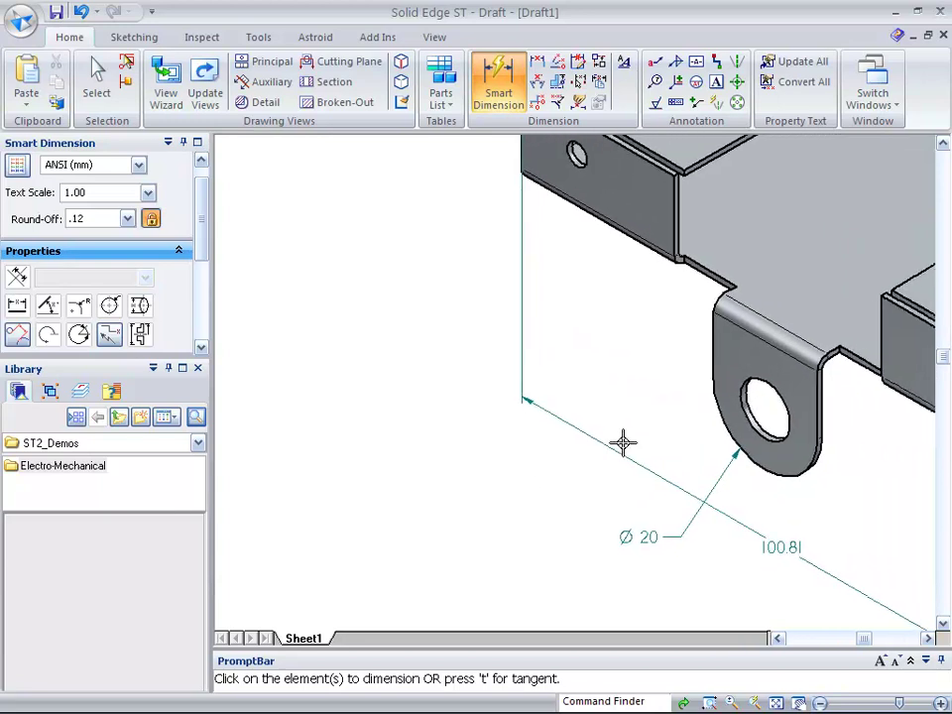
pyautogui.click(710, 334)
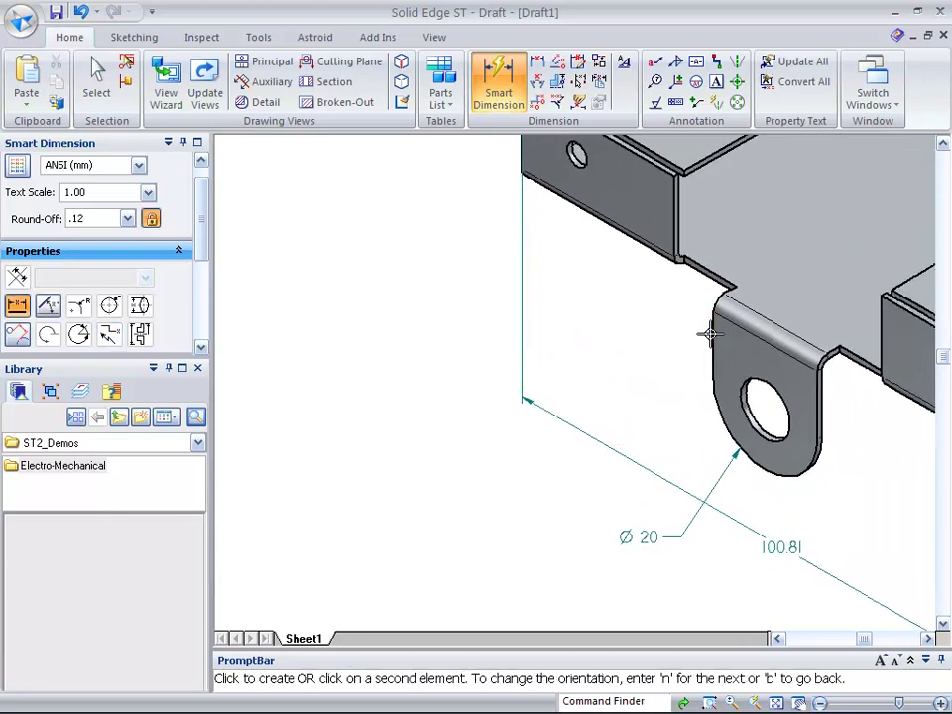
pyautogui.click(817, 402)
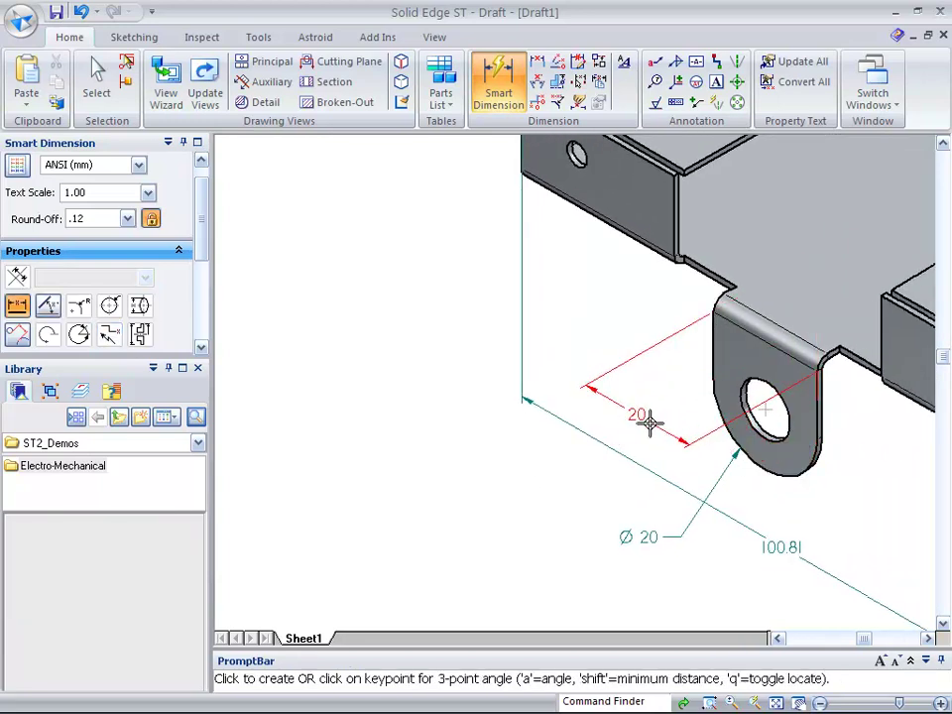
pyautogui.press('Escape')
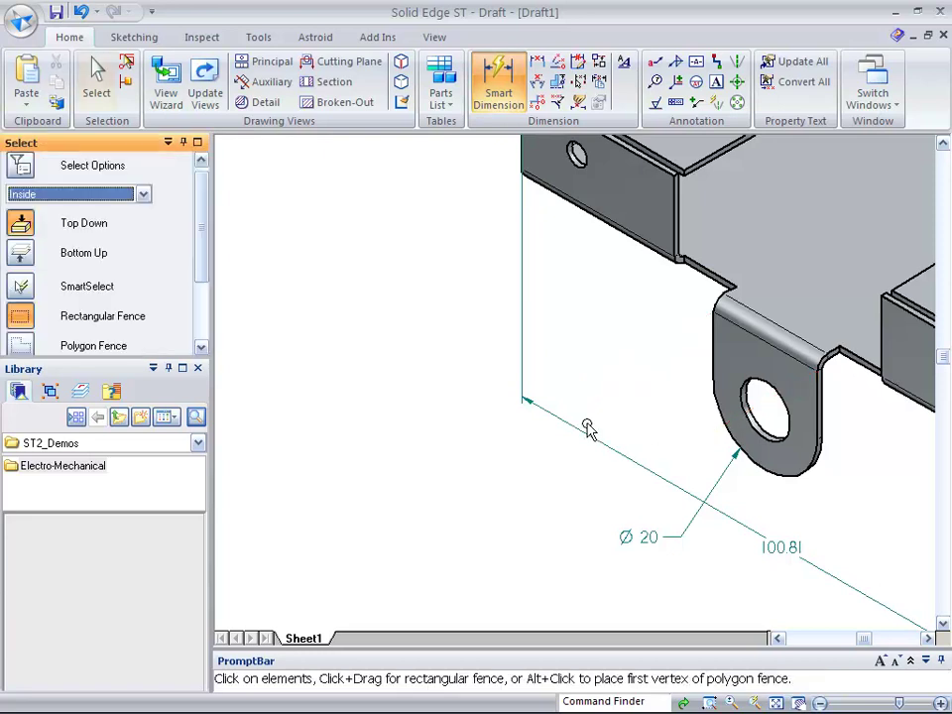
pyautogui.scroll(-3, 515, 479)
pyautogui.moveTo(545, 416); pyautogui.dragTo(689, 294, button='middle')
pyautogui.moveTo(443, 294)
pyautogui.mouseDown(button='middle')
pyautogui.moveTo(753, 292)
pyautogui.moveTo(719, 292)
pyautogui.mouseUp(button='middle')
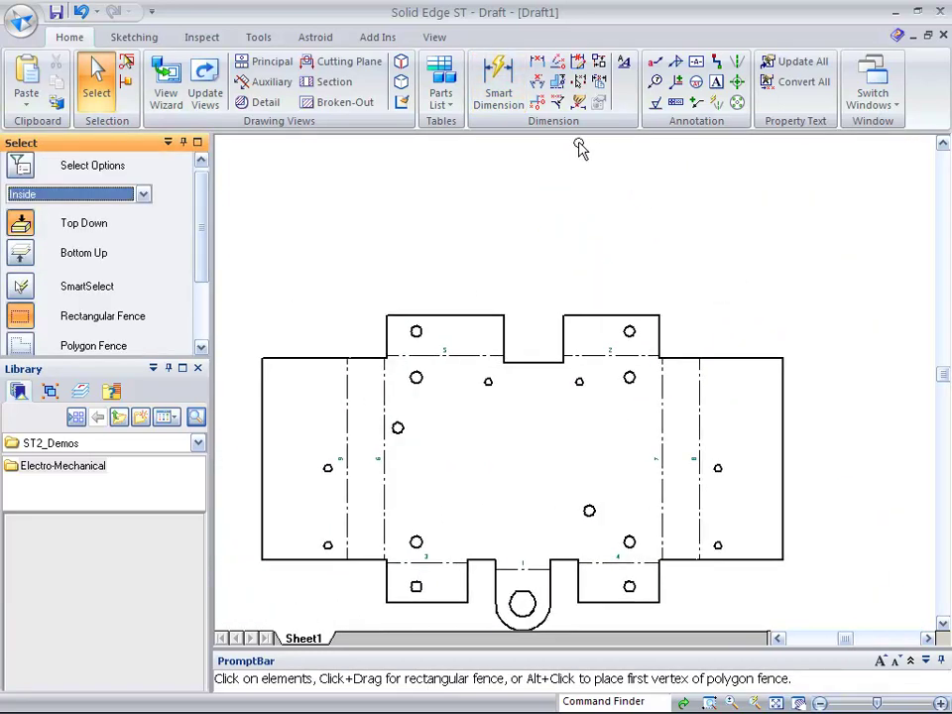
# Add horizontal ordinate dimensions from the left edge: 0, 30.43, 43.94, 144.84, 158.34.
pyautogui.click(537, 102)
pyautogui.click(262, 363)
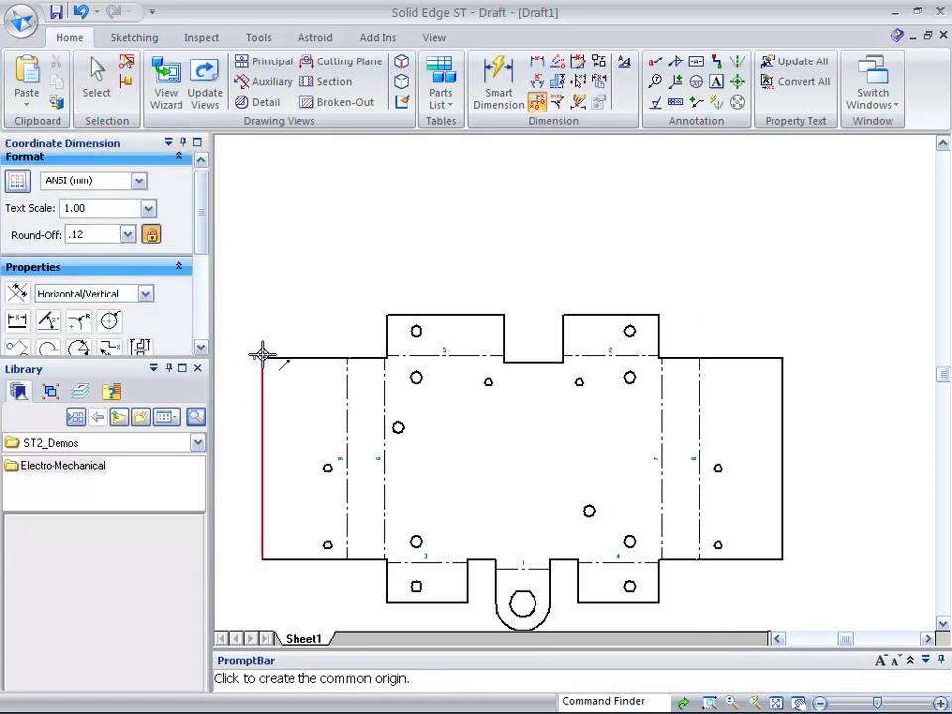
pyautogui.click(261, 271)
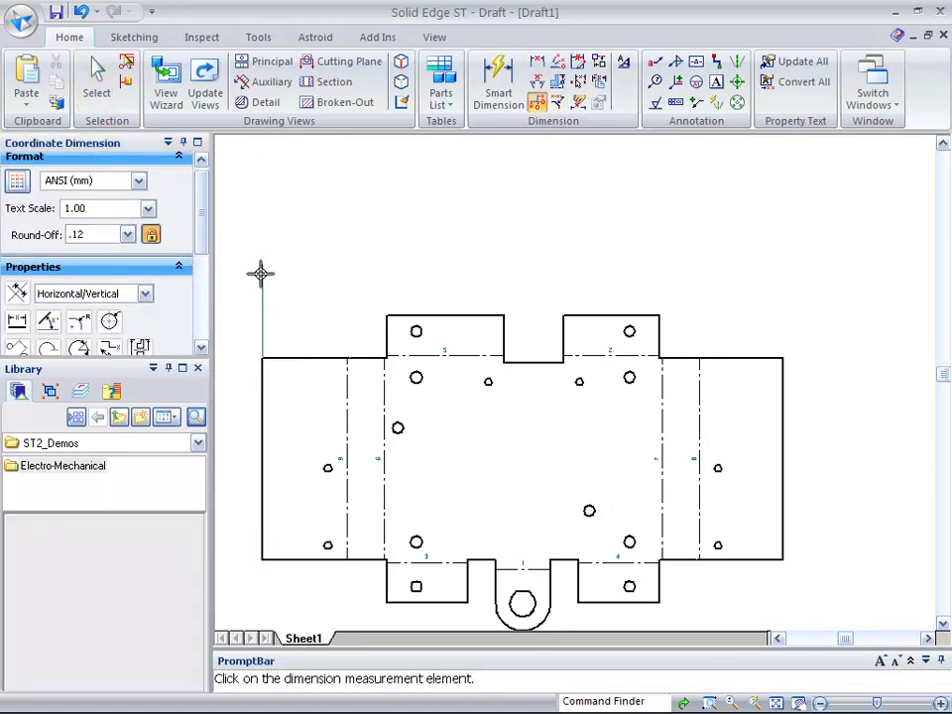
pyautogui.click(346, 366)
pyautogui.click(322, 269)
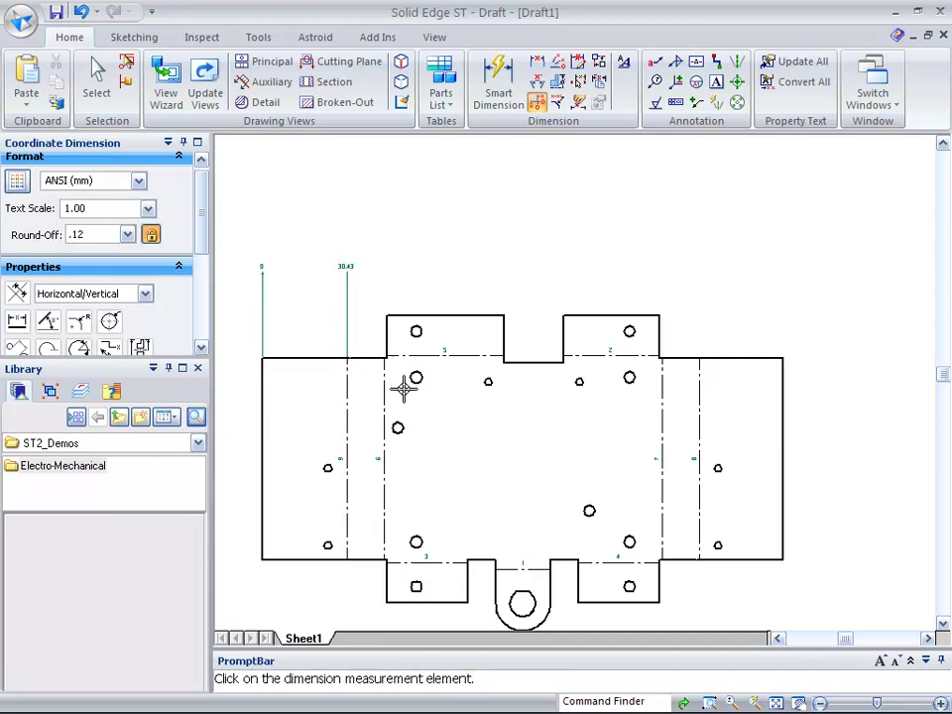
pyautogui.click(384, 381)
pyautogui.click(358, 267)
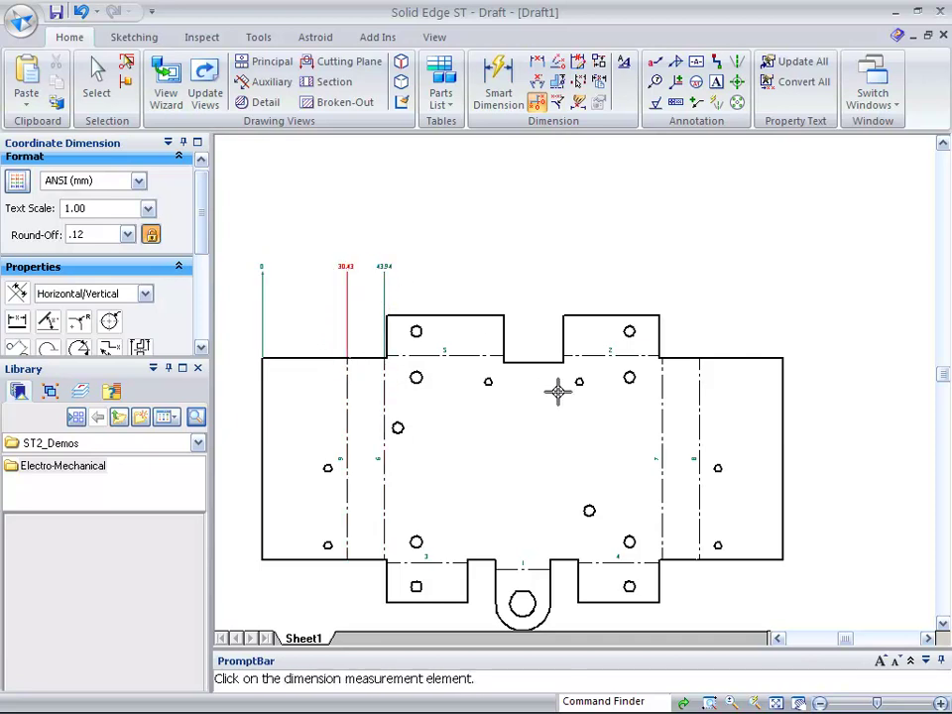
pyautogui.click(662, 384)
pyautogui.click(630, 259)
pyautogui.click(696, 388)
pyautogui.click(675, 268)
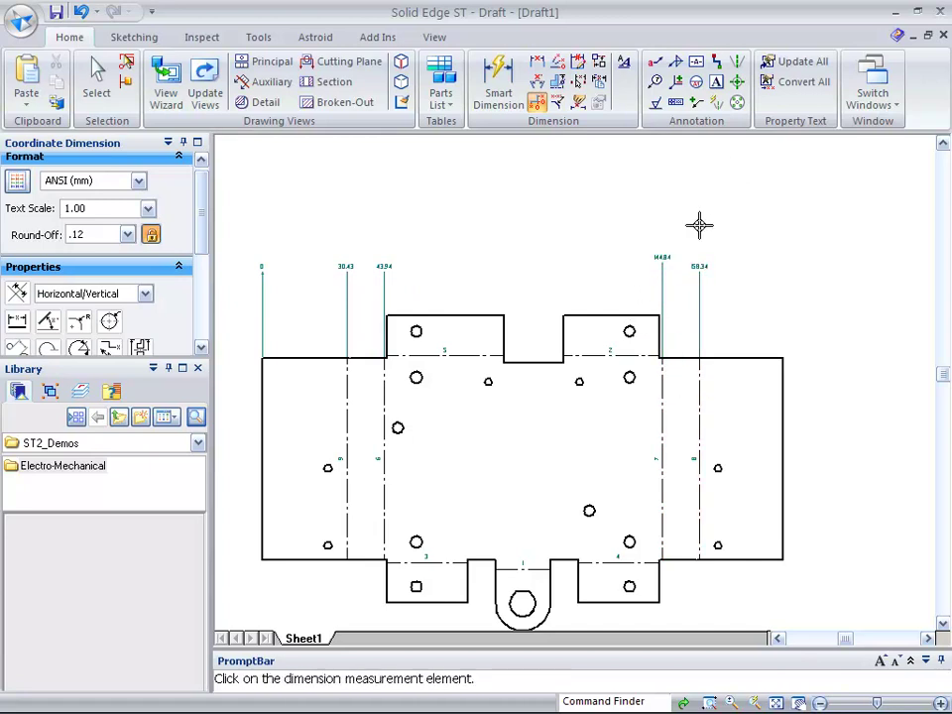
# Add vertical ordinates from the top edge on the right, including 74.07 and 76.46.
pyautogui.rightClick(777, 359)
pyautogui.click(777, 359)
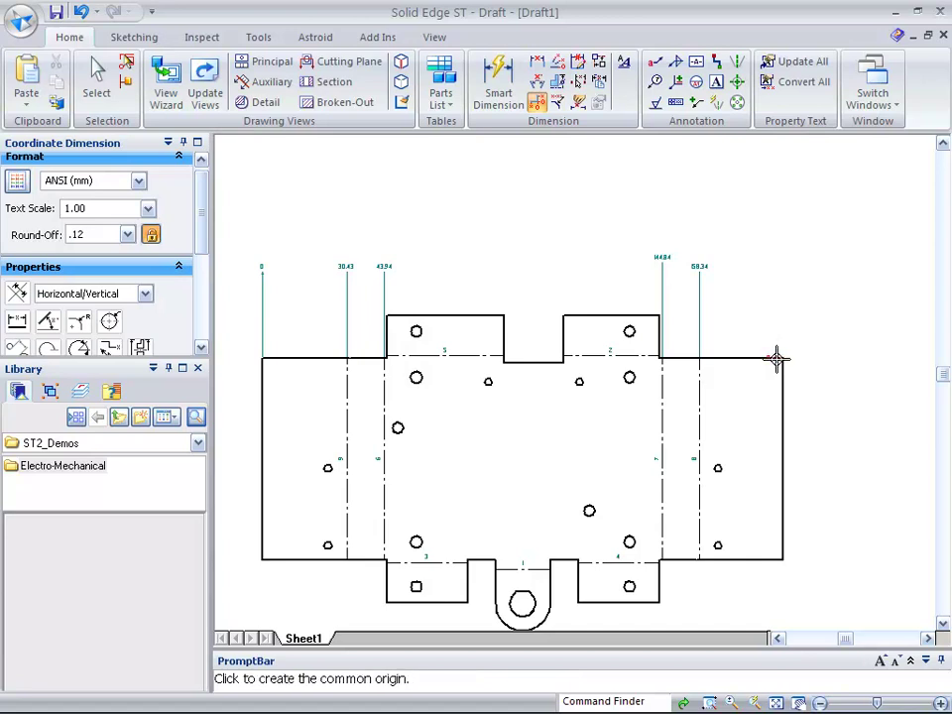
pyautogui.click(838, 384)
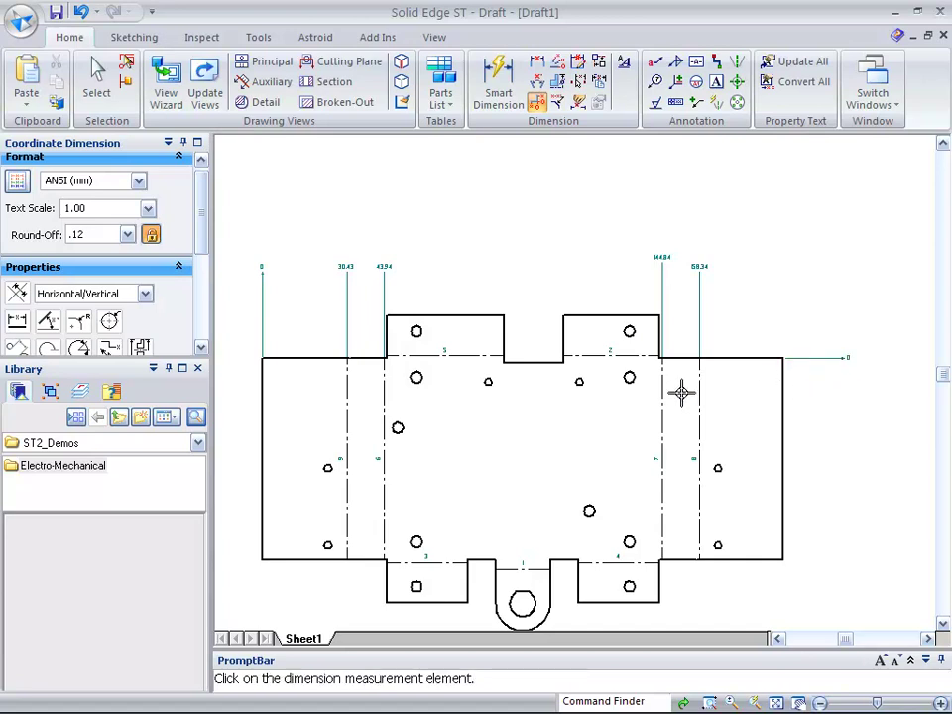
pyautogui.click(693, 558)
pyautogui.click(847, 551)
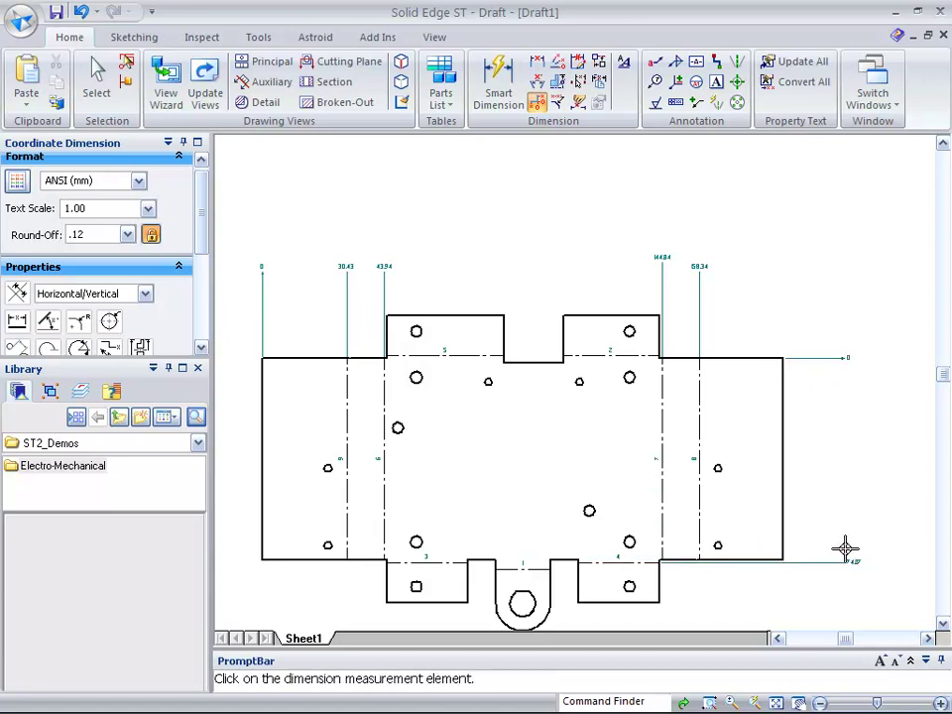
pyautogui.click(536, 566)
pyautogui.click(841, 572)
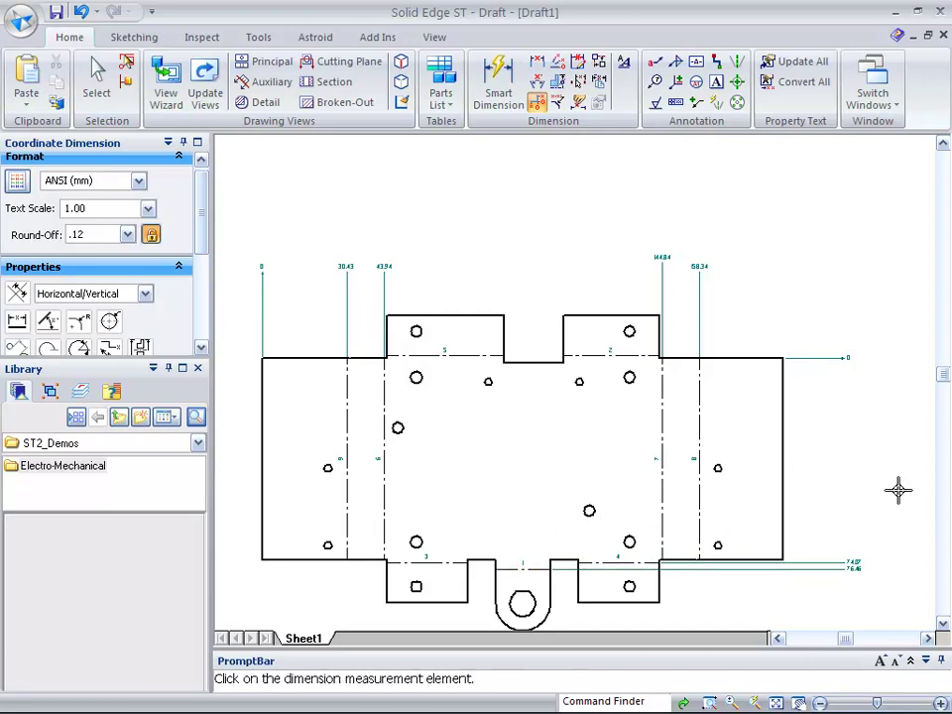
pyautogui.scroll(4, 894, 512)
pyautogui.moveTo(838, 476); pyautogui.dragTo(807, 302, button='middle')
pyautogui.scroll(-3, 807, 264)
pyautogui.scroll(-2, 858, 409)
# Dimension the flat pattern's left edge with a 71.52 height.
pyautogui.moveTo(857, 372); pyautogui.dragTo(851, 404, button='middle')
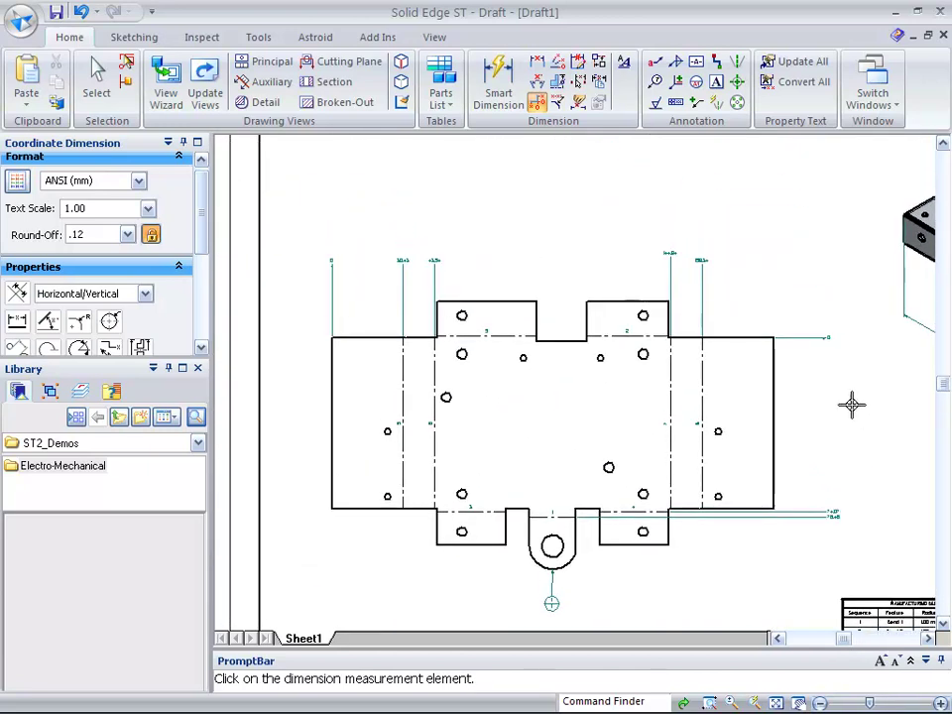
pyautogui.click(508, 89)
pyautogui.click(329, 384)
pyautogui.click(301, 396)
# Add five stacked distance dimensions from the left edge to the tab and slot edges.
pyautogui.click(537, 61)
pyautogui.click(330, 495)
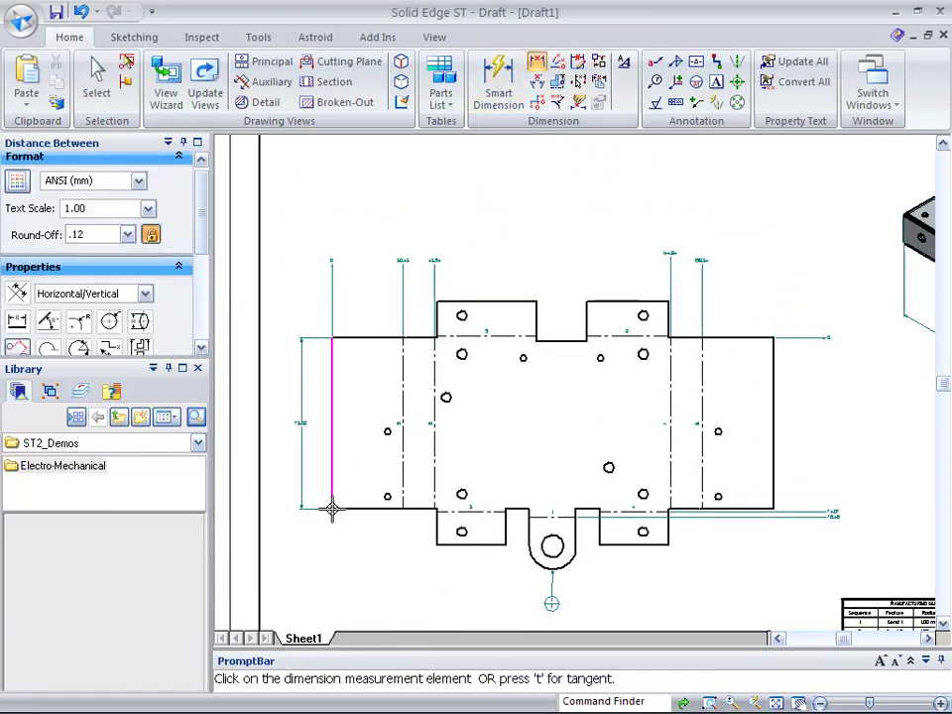
pyautogui.click(436, 533)
pyautogui.click(405, 564)
pyautogui.click(504, 545)
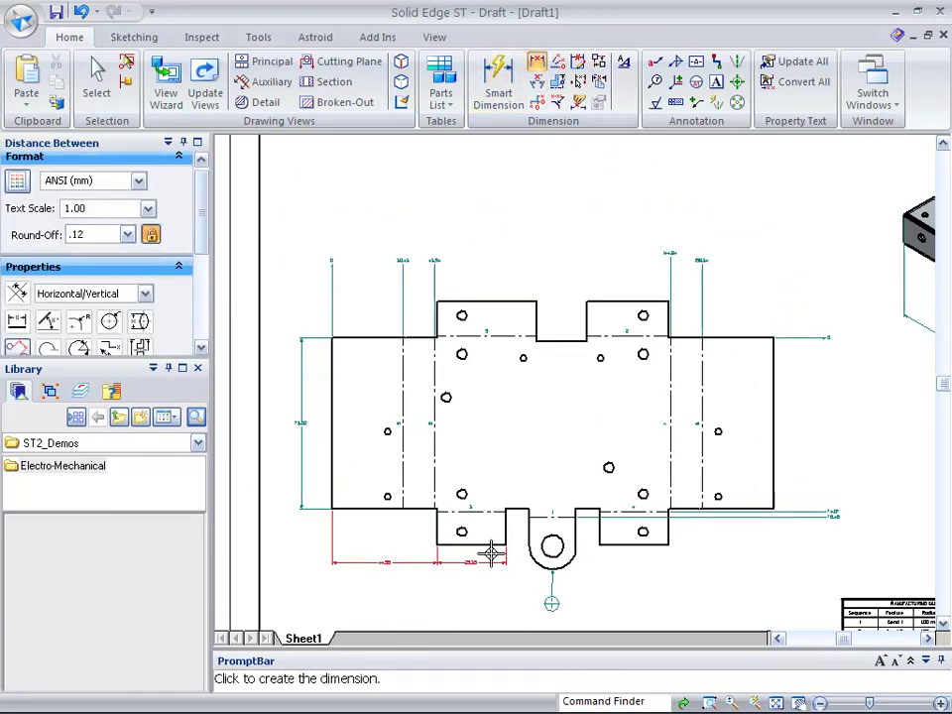
pyautogui.click(474, 572)
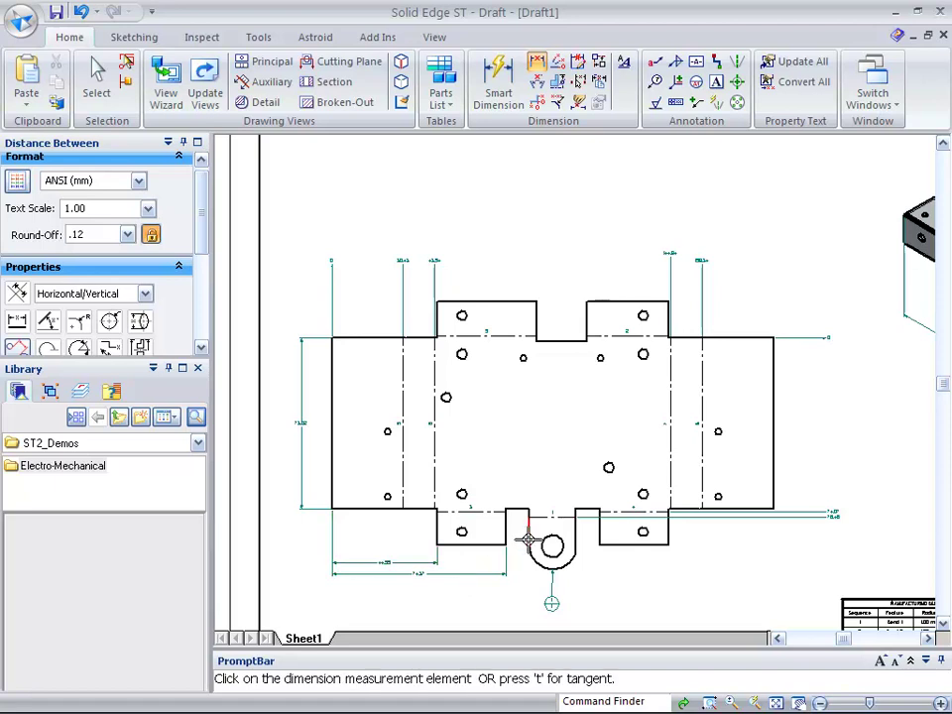
pyautogui.click(526, 541)
pyautogui.click(487, 583)
pyautogui.click(556, 551)
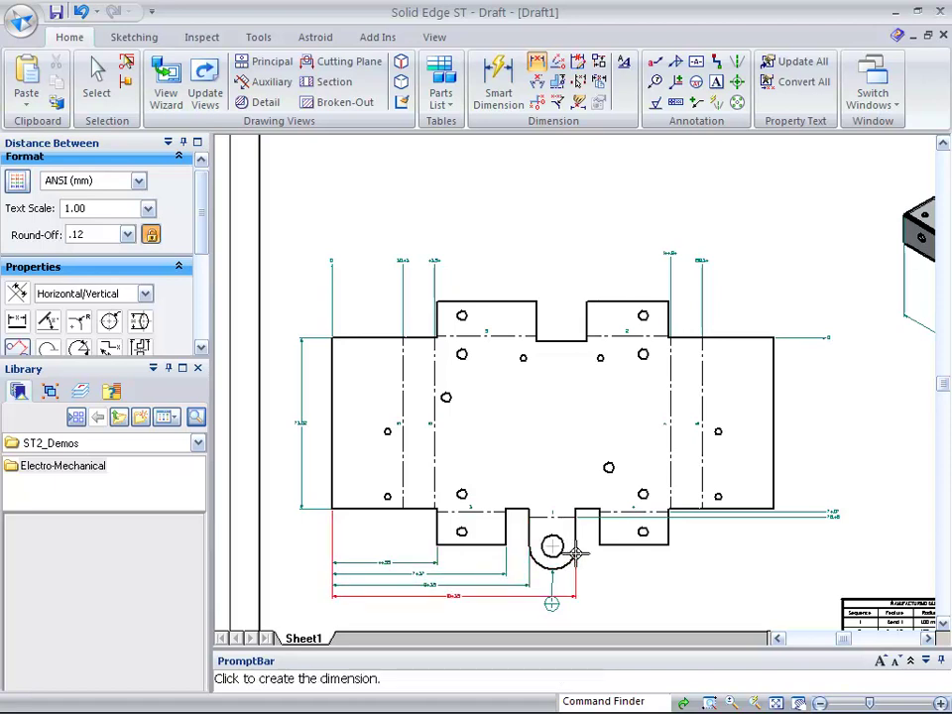
pyautogui.click(506, 616)
pyautogui.click(596, 549)
pyautogui.click(592, 559)
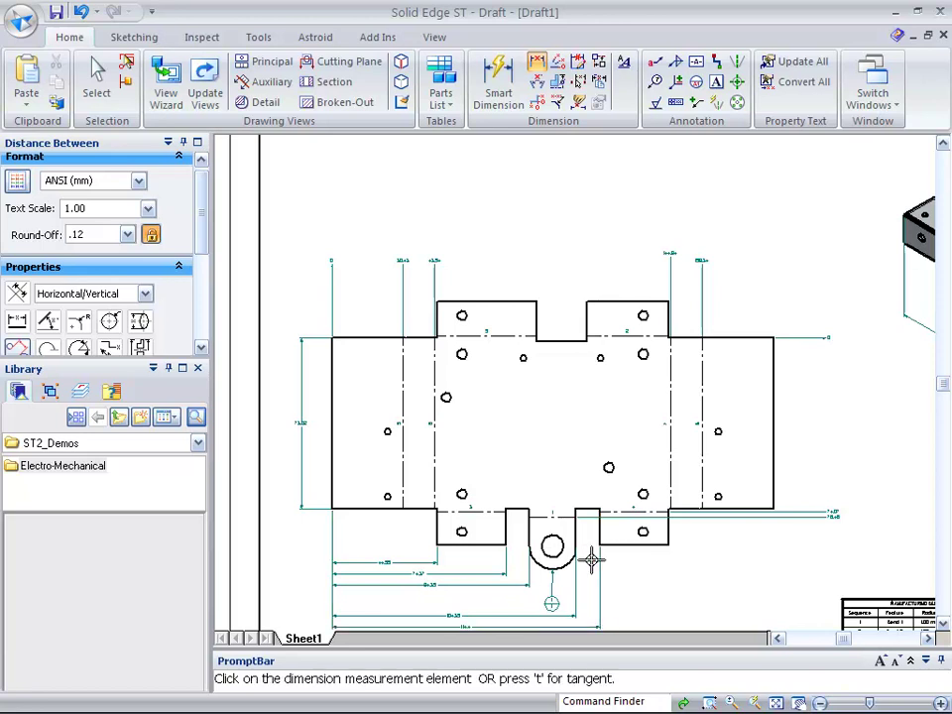
pyautogui.press('Escape')
pyautogui.scroll(-4, 663, 548)
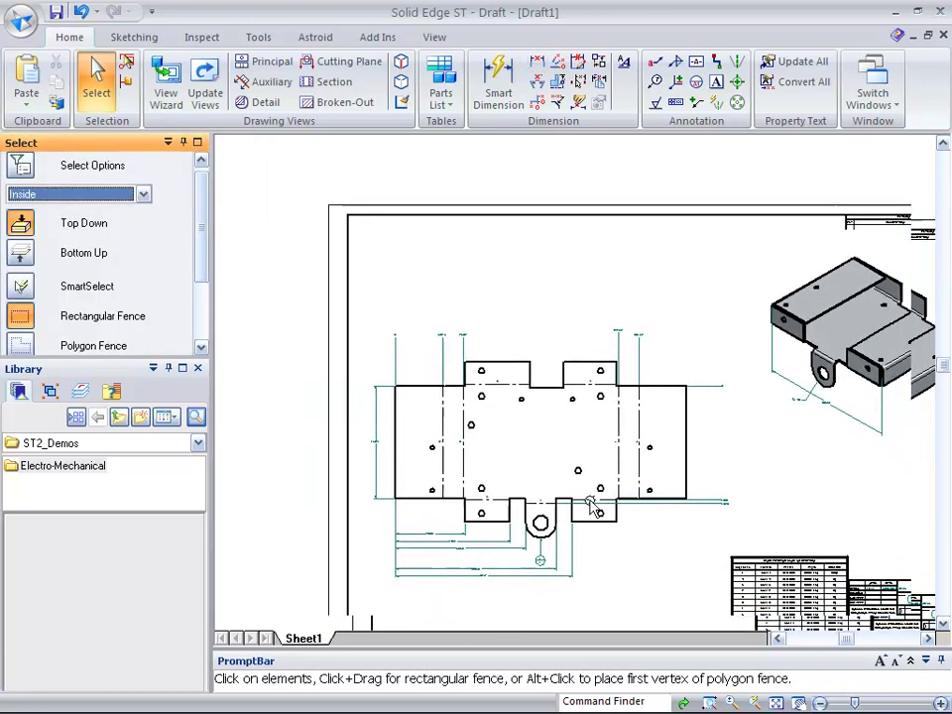
pyautogui.scroll(3, 550, 488)
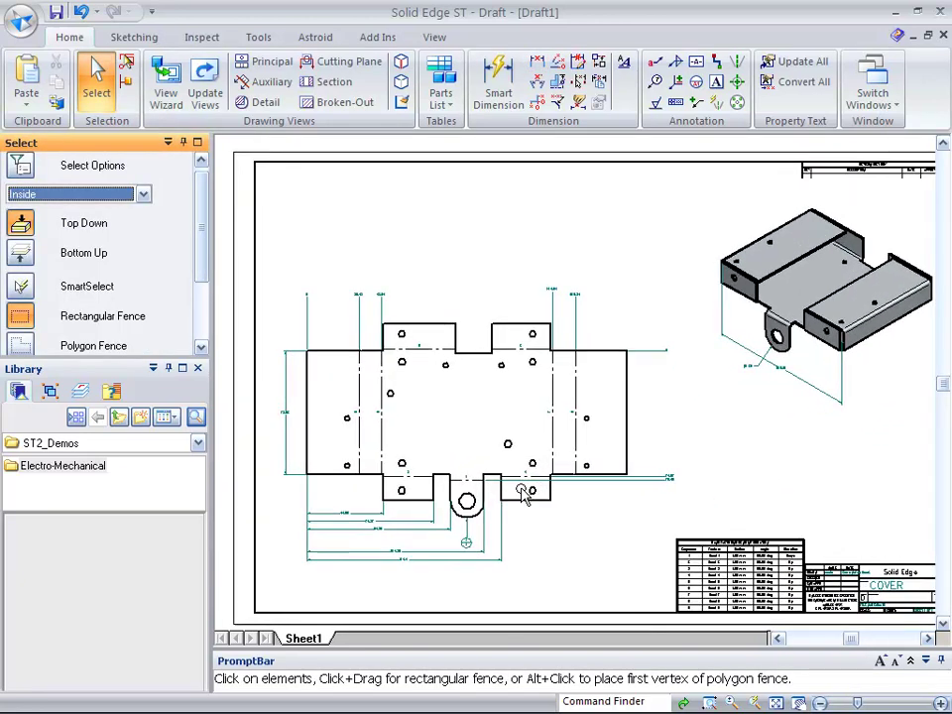
pyautogui.click(705, 486)
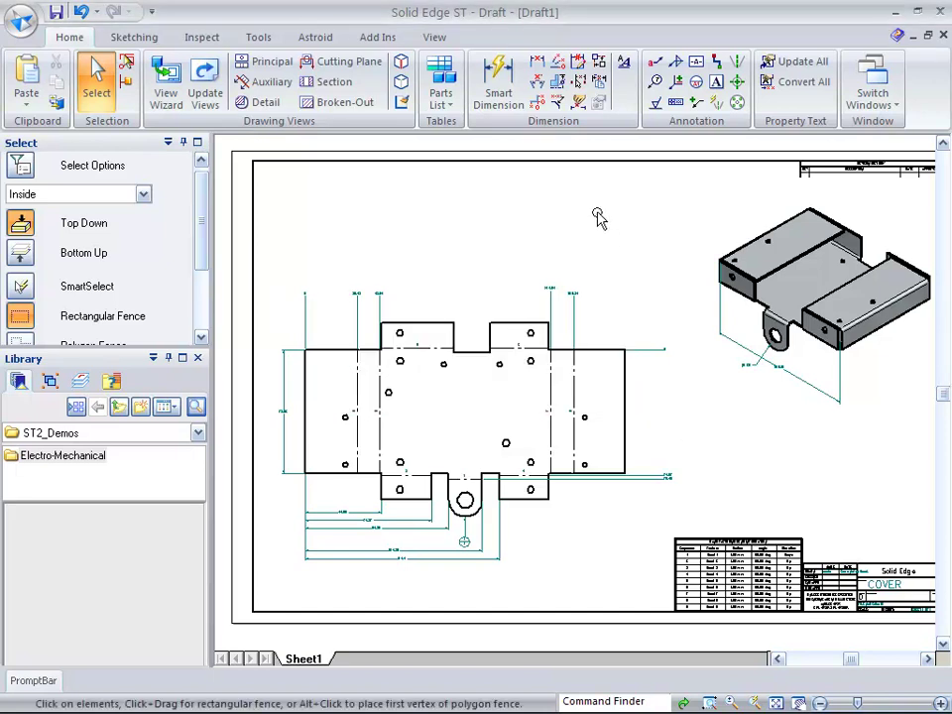
# Switch to BRACKET.psm, return to the 200-1778-xx-1.asm assembly, and list its configurations.
pyautogui.click(872, 88)
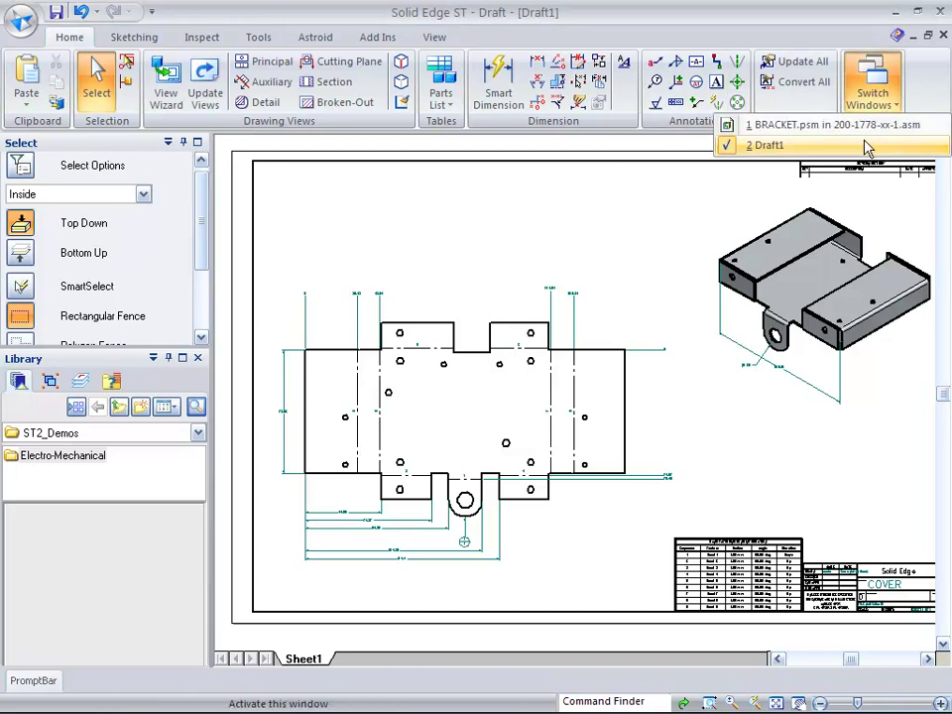
pyautogui.click(788, 204)
pyautogui.hotkey('ctrl', 'Tab')
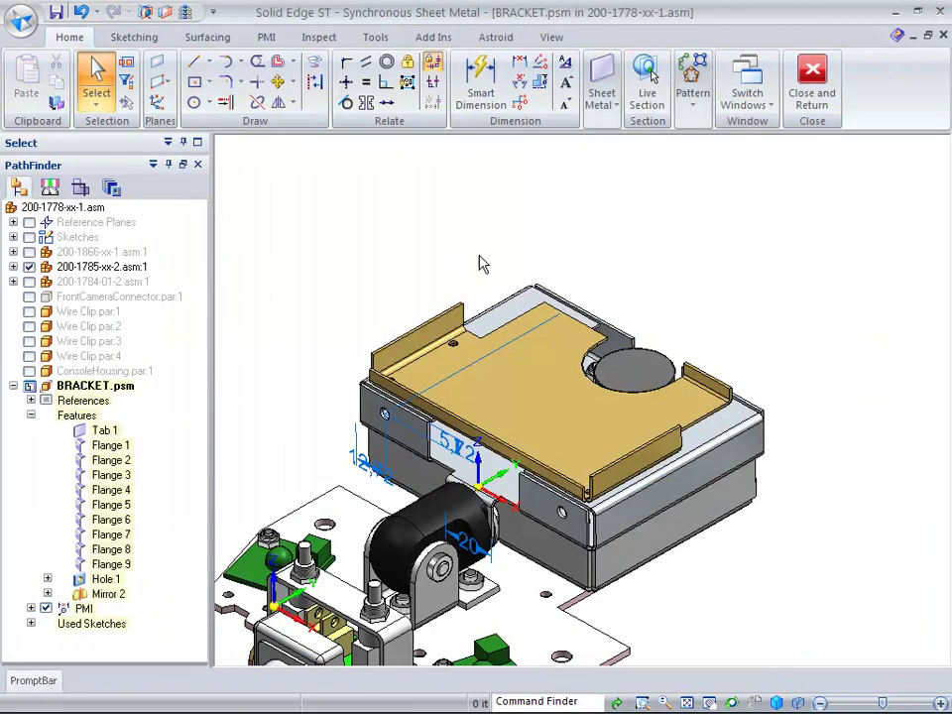
pyautogui.click(798, 87)
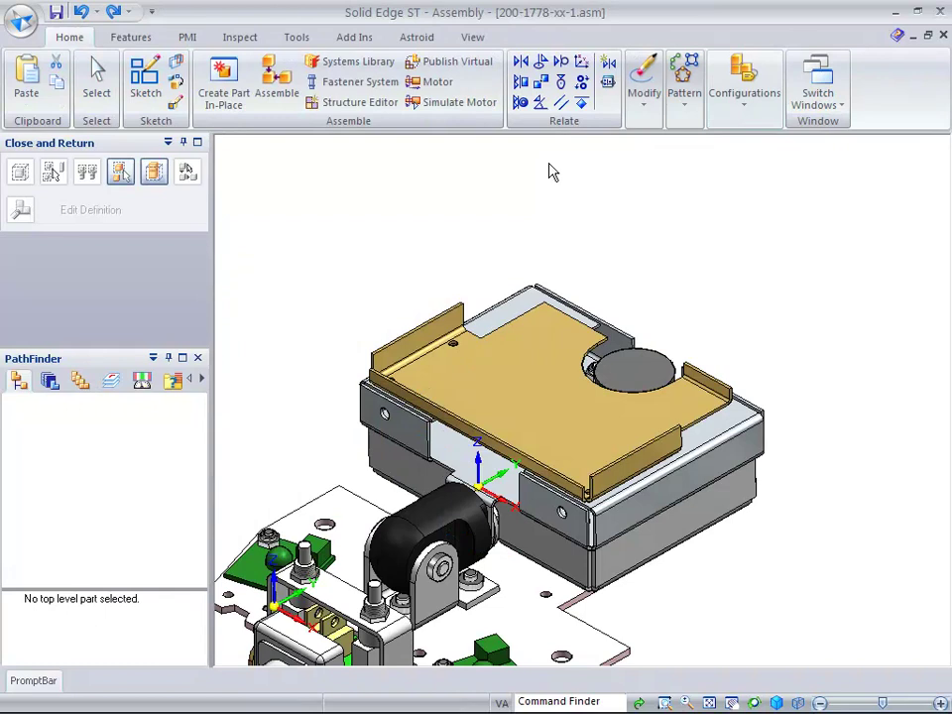
pyautogui.click(739, 113)
pyautogui.click(823, 149)
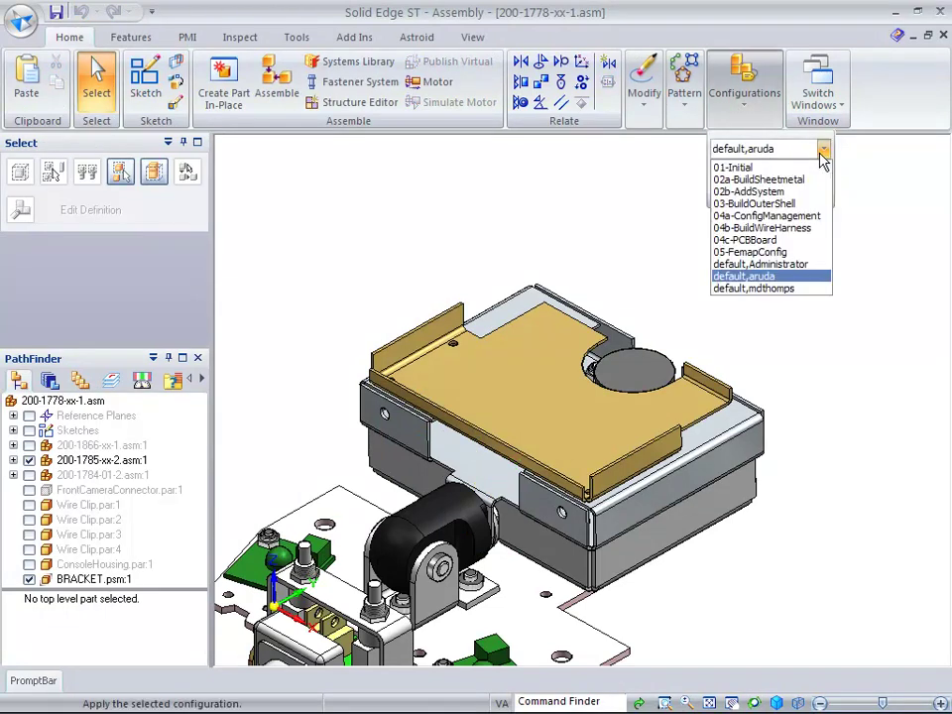